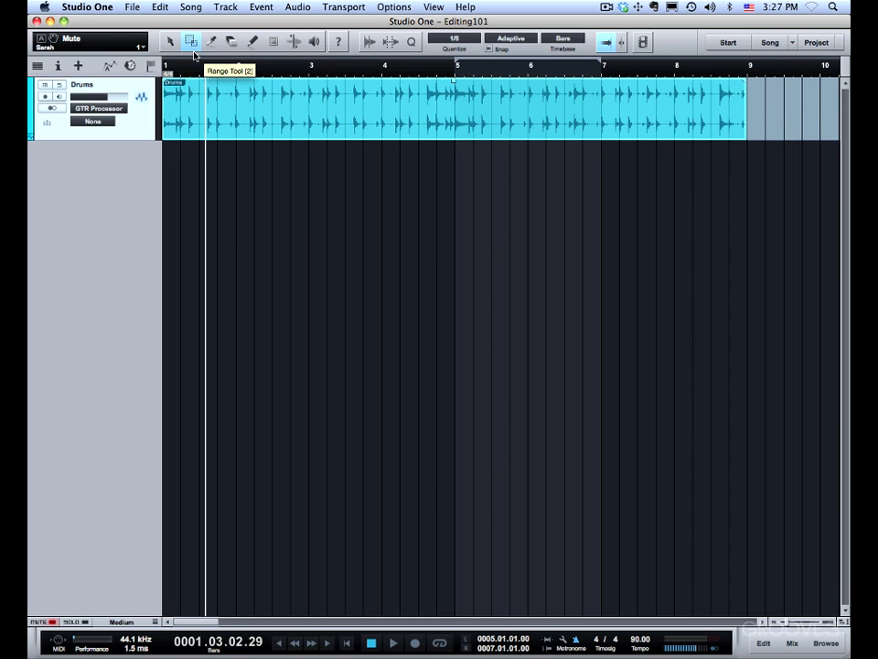
Select the Drums audio from bar 2 to midway through bar 5 with the Range tool, move it onto a new track, and undo the move
left_click(191, 42)
left_click_drag(238, 178, 484, 91)
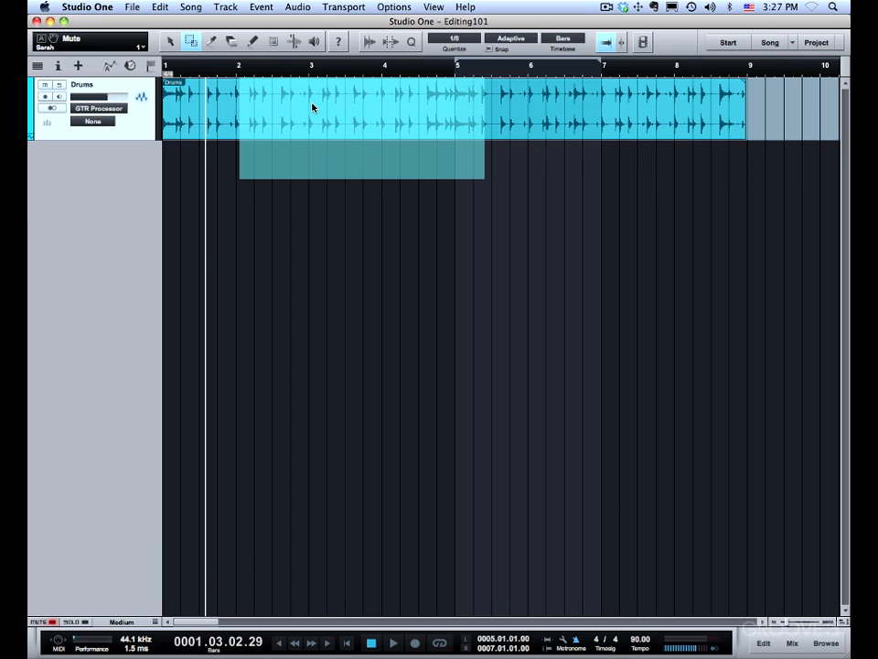
left_click_drag(315, 110, 337, 168)
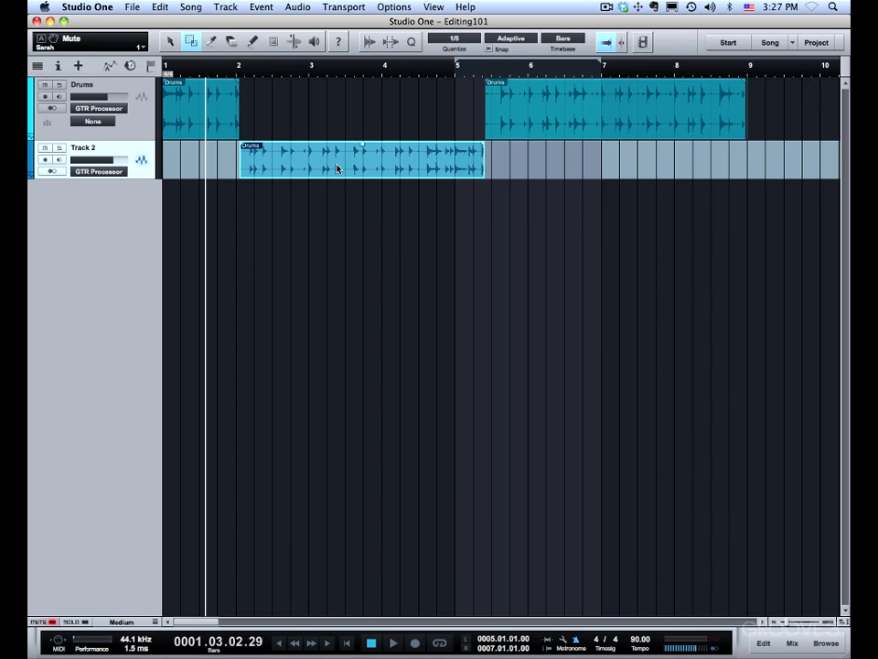
key("ctrl+z")
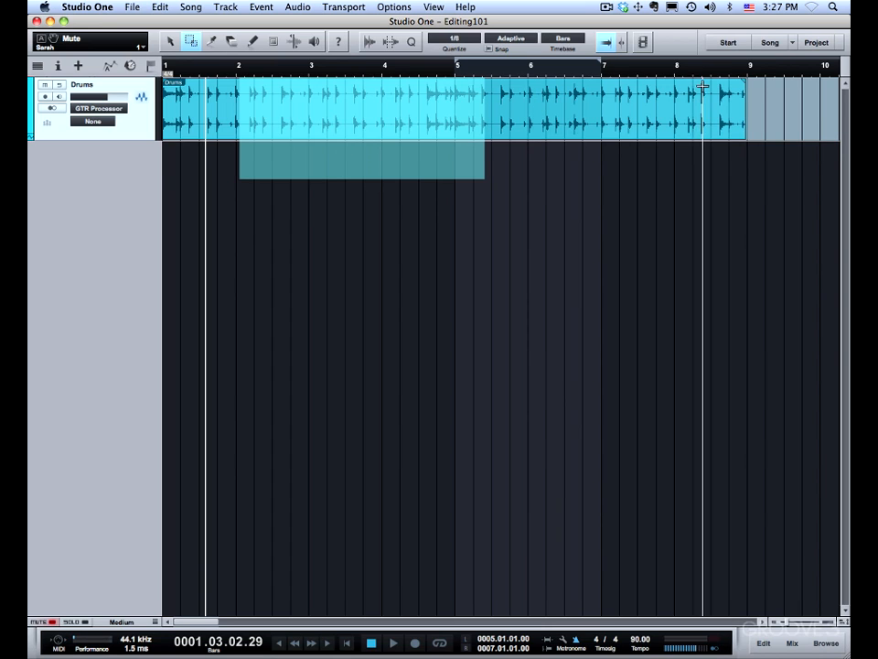
Try range selections on the Drums clip, delete the snapped range from beat 2.2 to 2.3, and undo the deletion
scroll(695, 91, "up", 6)
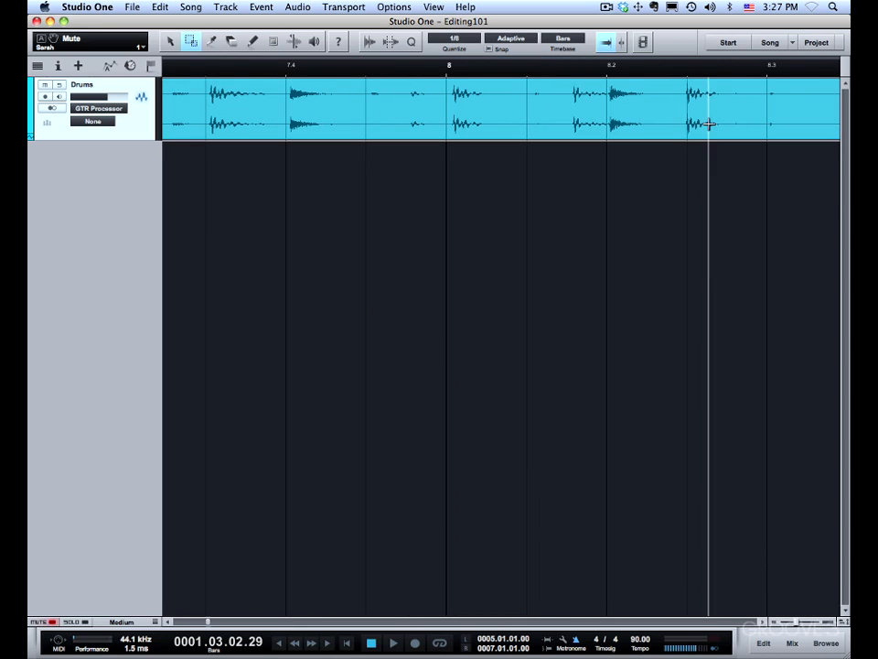
left_click_drag(685, 117, 713, 153)
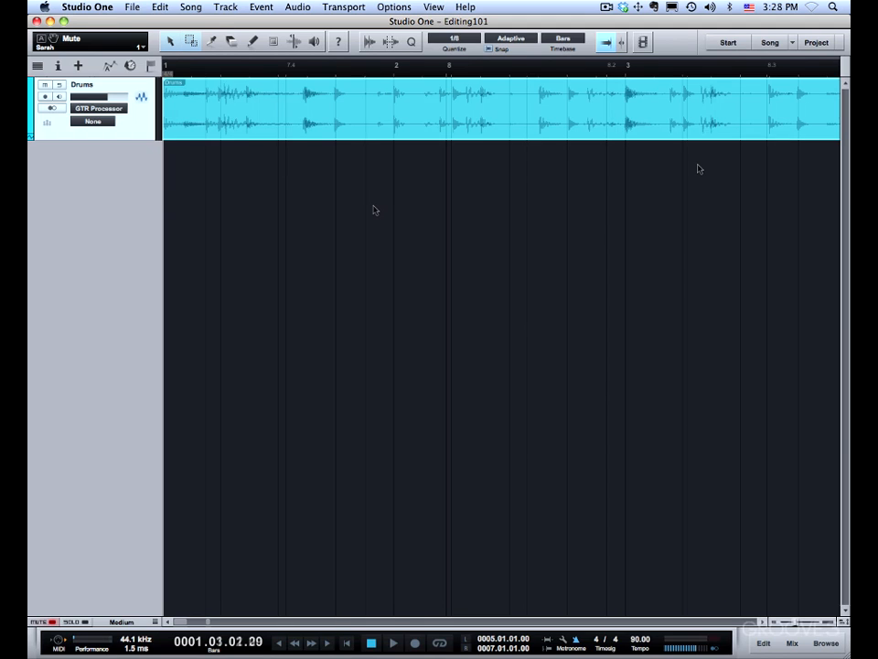
left_click(190, 41)
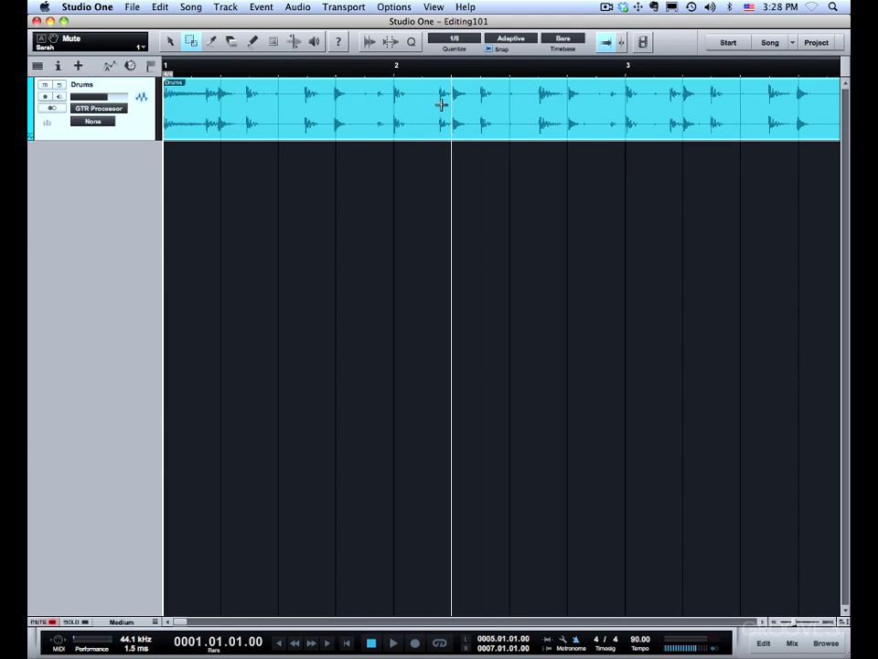
left_click_drag(451, 92, 515, 108)
key("Delete")
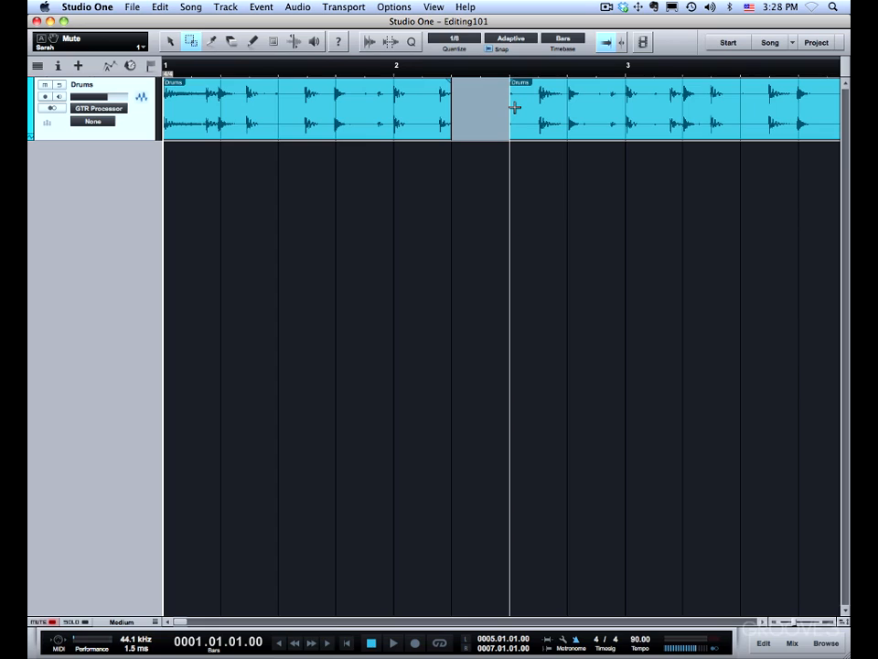
key("super+z")
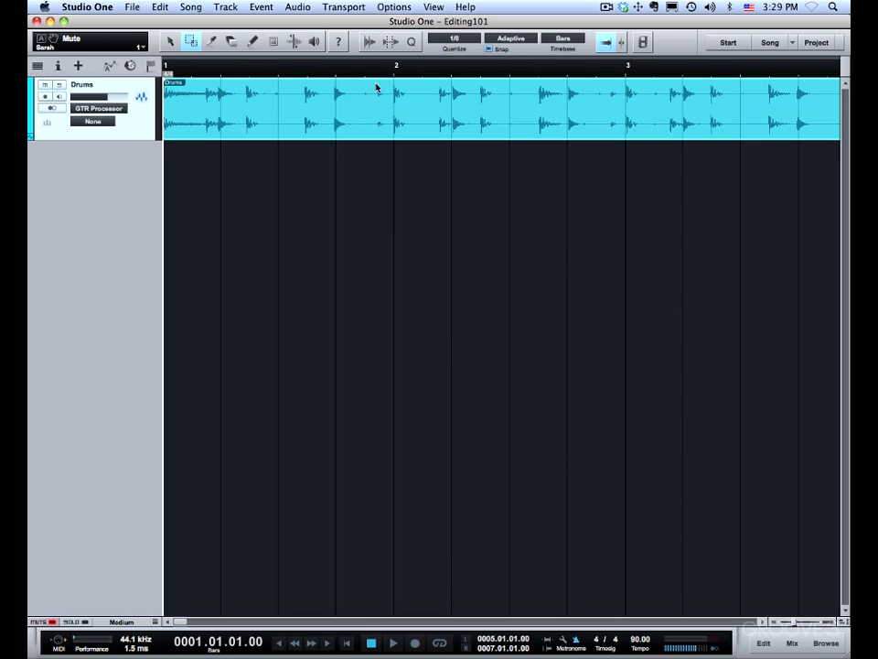
Show the tool help, select the first halves of bars 1, 2 and 3 as separate ranges, and move them together onto a new track
left_click(338, 41)
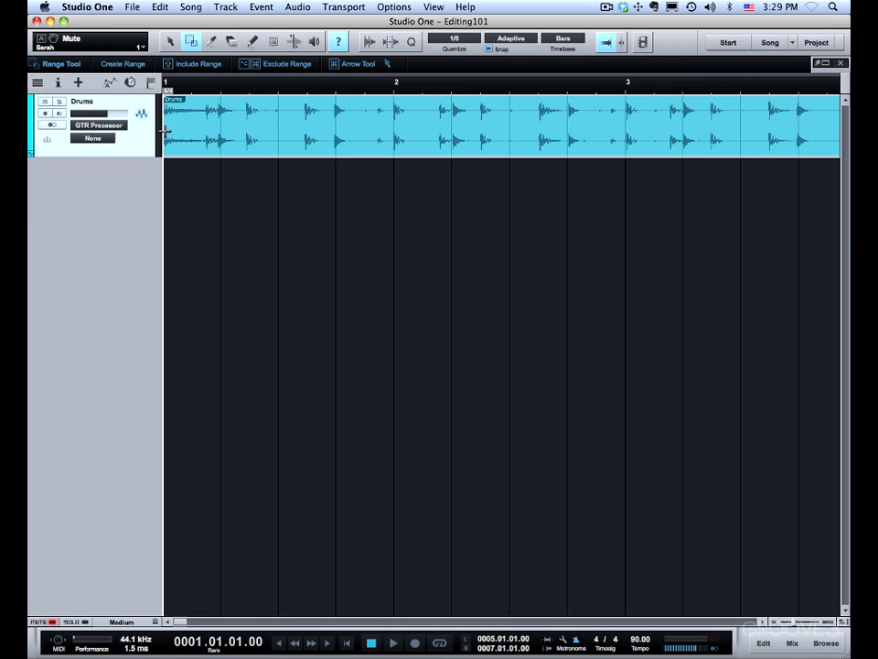
left_click_drag(166, 133, 283, 136)
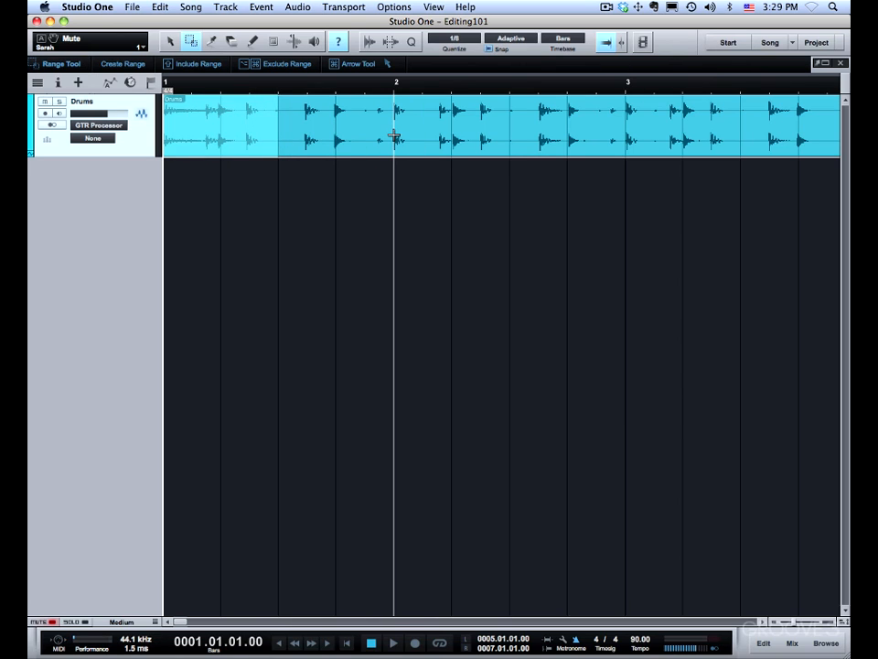
left_click_drag(394, 136, 509, 138)
left_click_drag(621, 135, 744, 133)
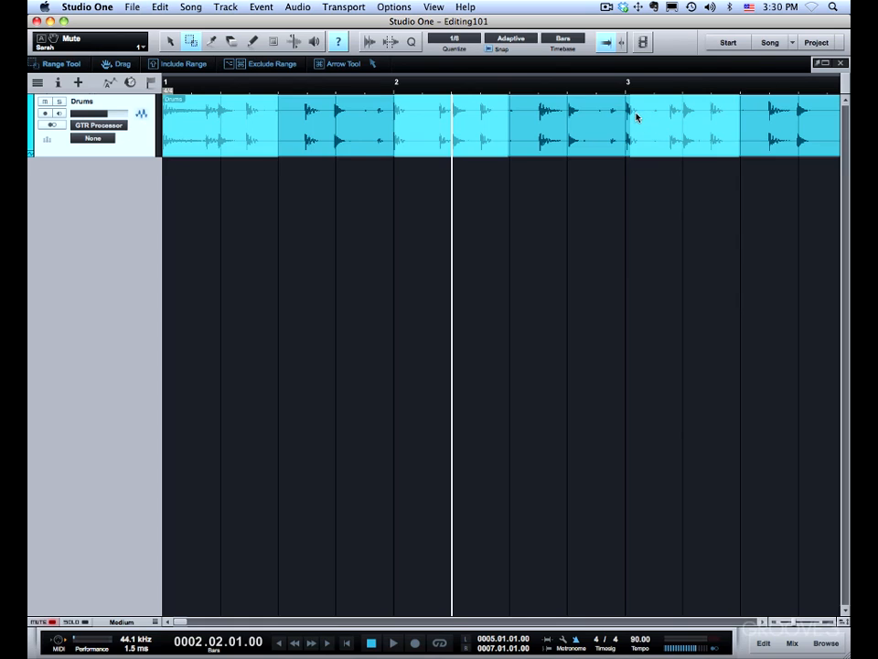
left_click_drag(630, 113, 626, 112)
left_click_drag(417, 138, 418, 166)
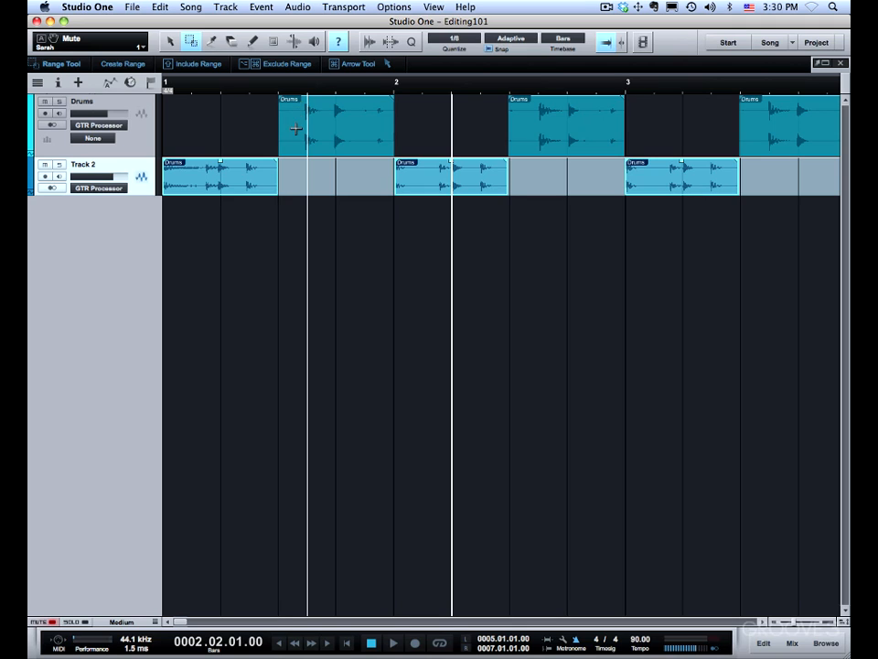
Move the second half of bar 1 to Track 2, excluding the first half of beat 4, and undo the edits back to one unsplit clip
left_click_drag(279, 133, 408, 136)
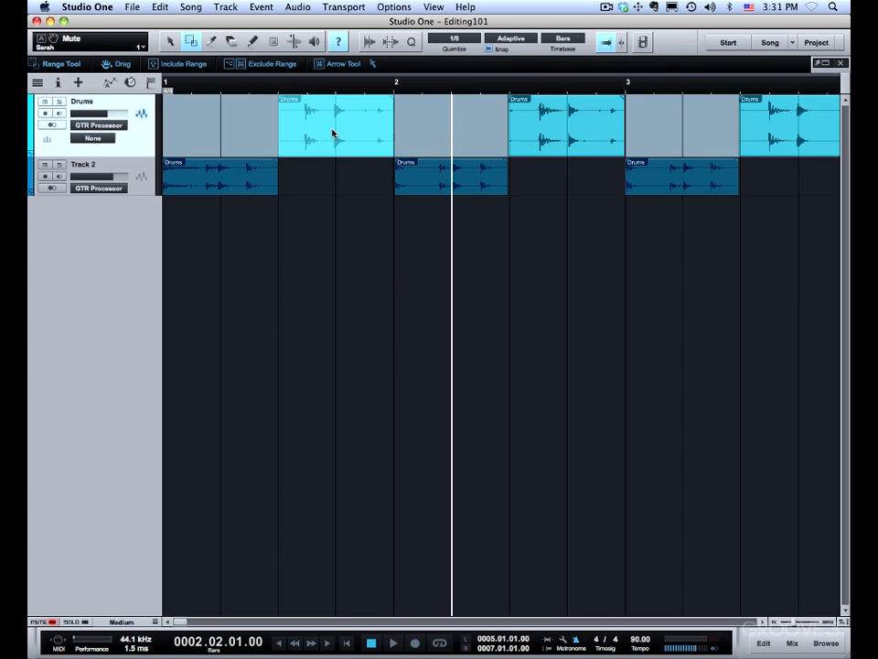
left_click_drag(339, 131, 382, 181)
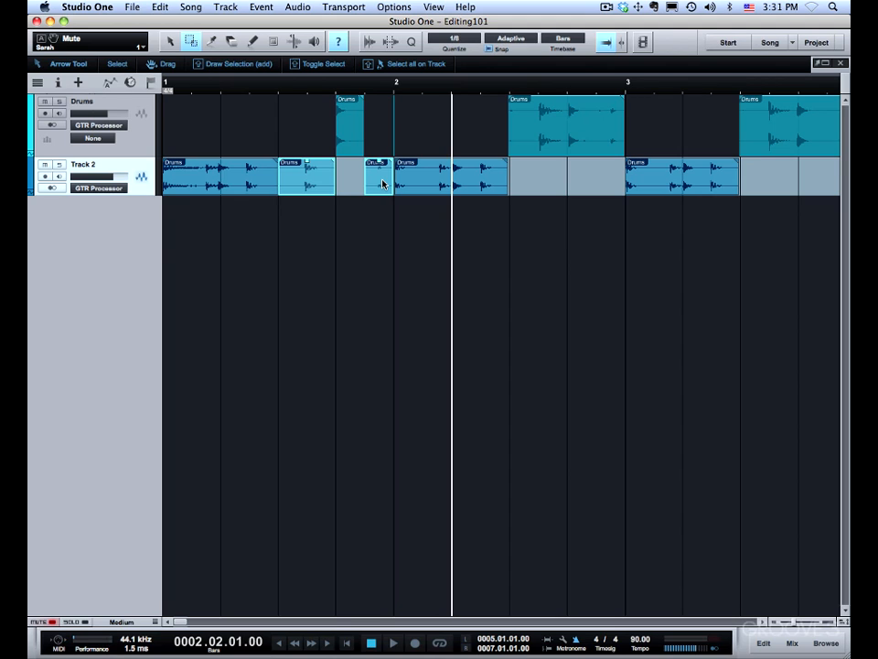
key("super+z")
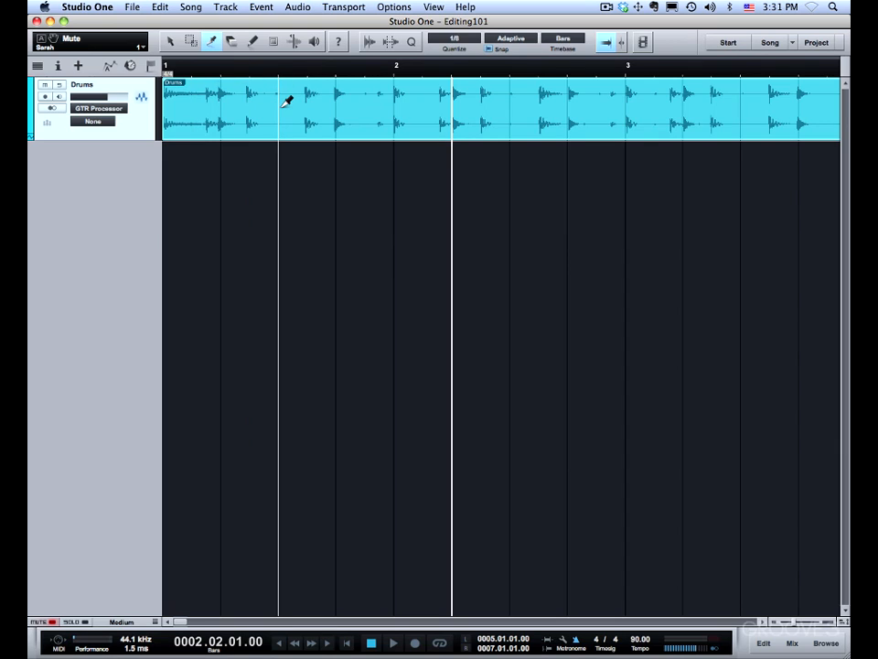
Split the Drums clip at 1.3, bar 2, 2.3 and bar 3 with the Split tool
left_click(288, 101)
left_click(408, 109)
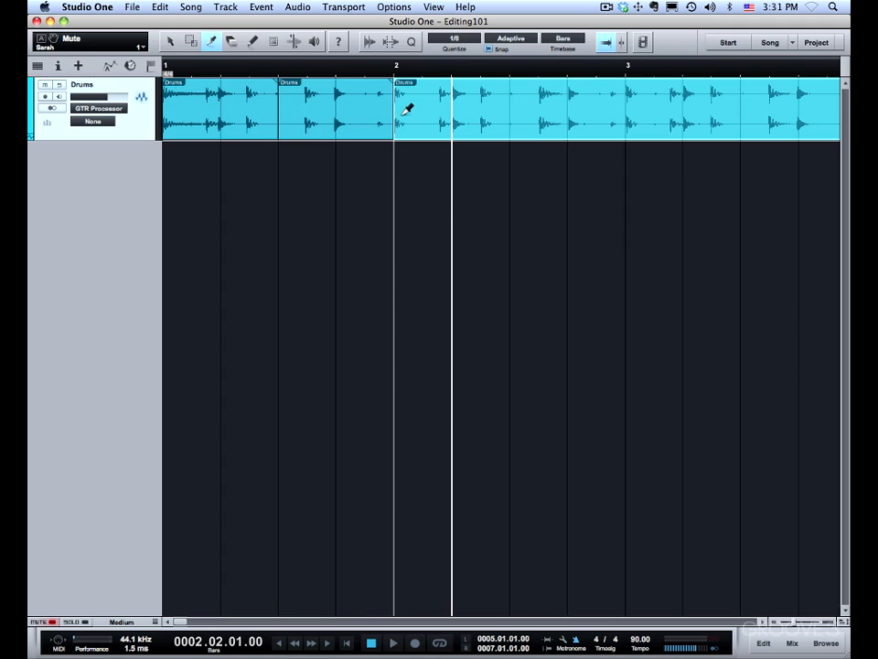
left_click(513, 112)
left_click(628, 111)
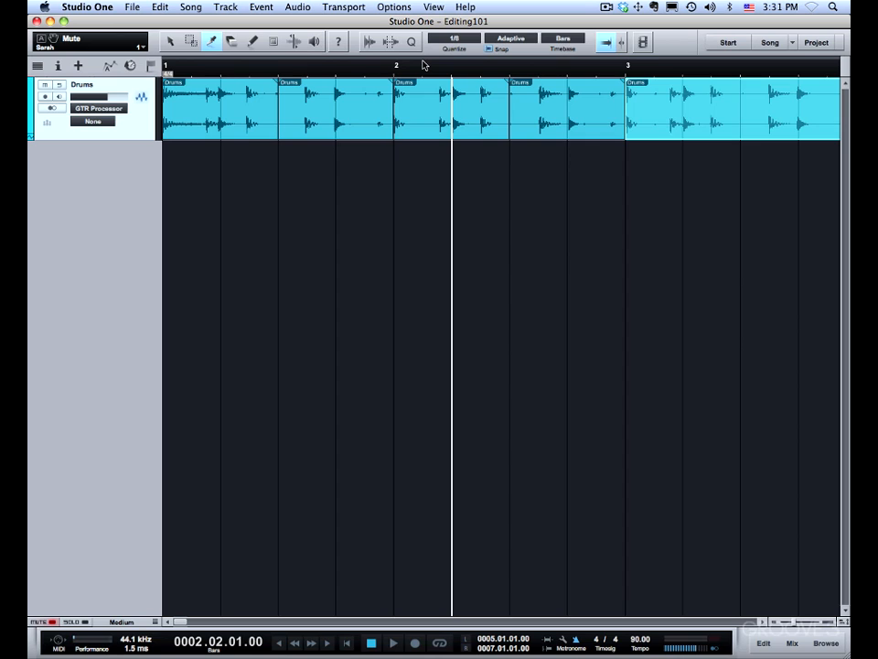
Split the first bar at beats 2 and 4 and halfway through beats 1 and 2
left_click(335, 121)
left_click(251, 120)
left_click(228, 116)
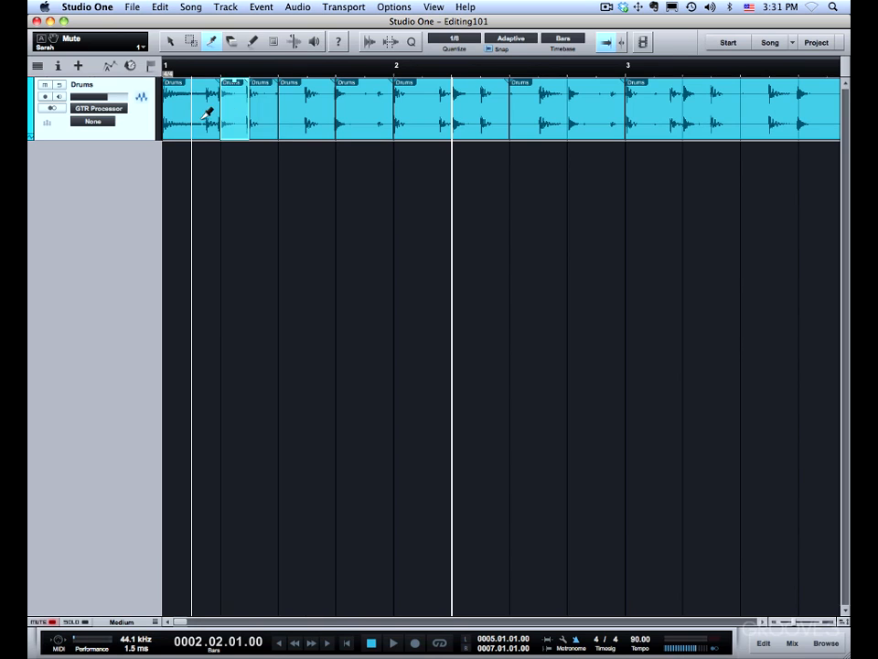
left_click(192, 116)
Split the second bar at beat 4 and halfway through beats 3 and 4
left_click(570, 122)
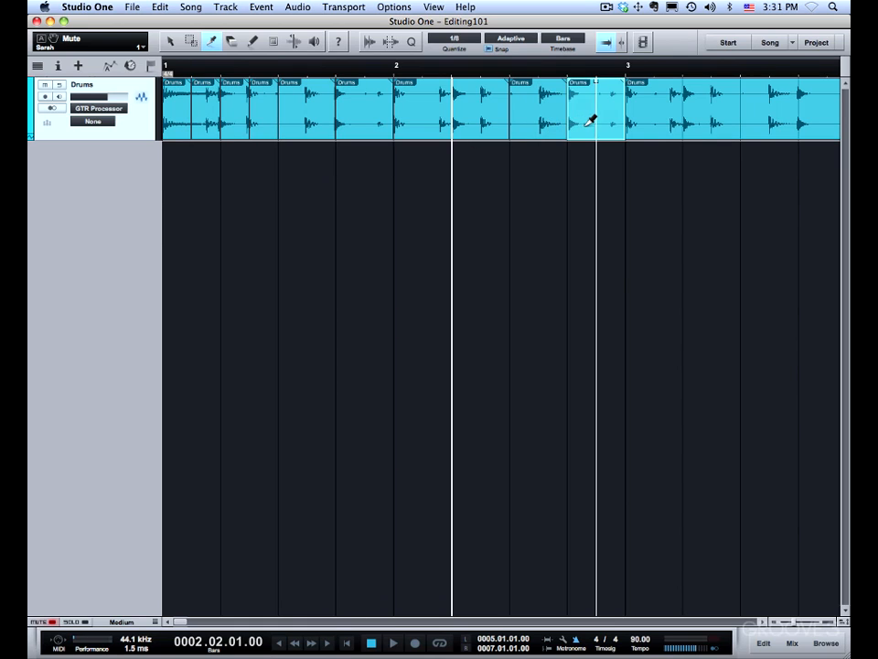
left_click(599, 119)
left_click(542, 122)
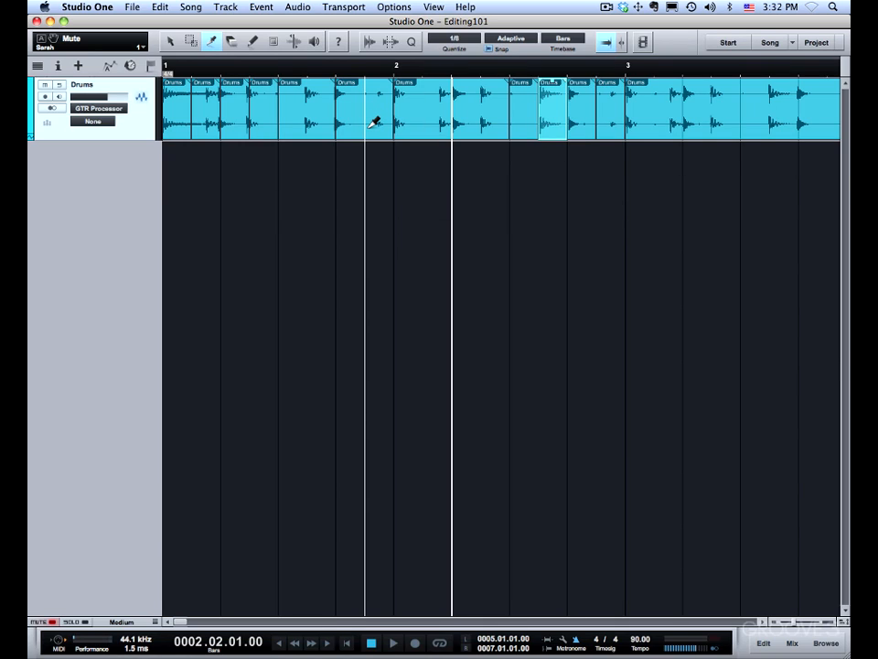
Lower the volume of the Drums clip between 1.4 and bar 2
key("1")
key("3")
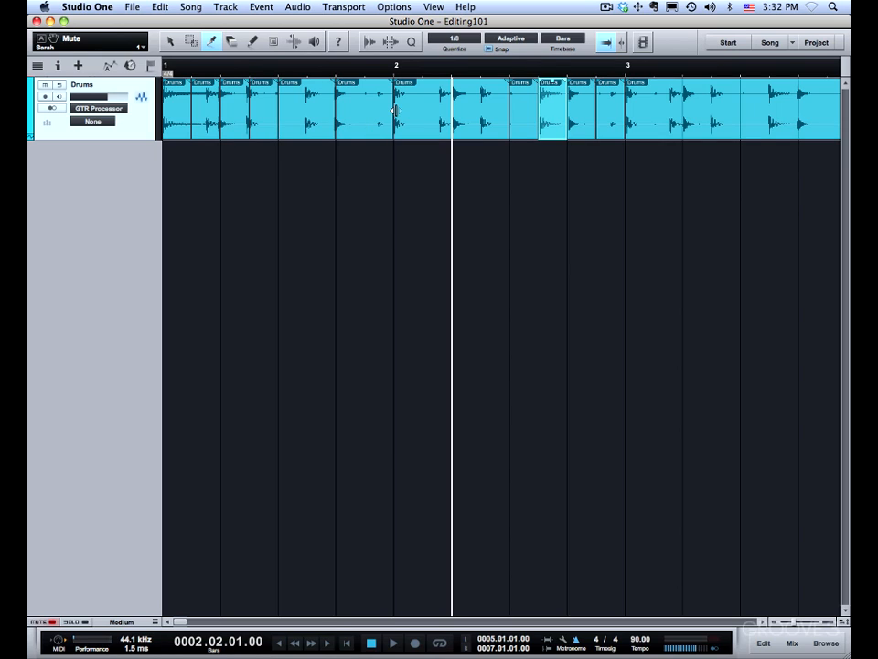
left_click(377, 106)
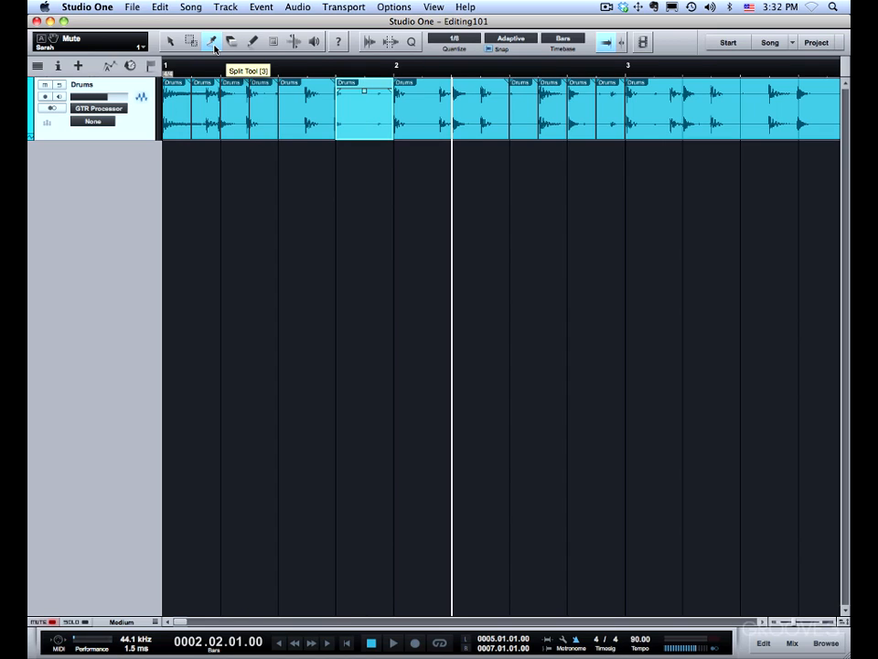
Erase the short clips covering the second halves of beats 1 and 2 in the first bar
left_click(230, 42)
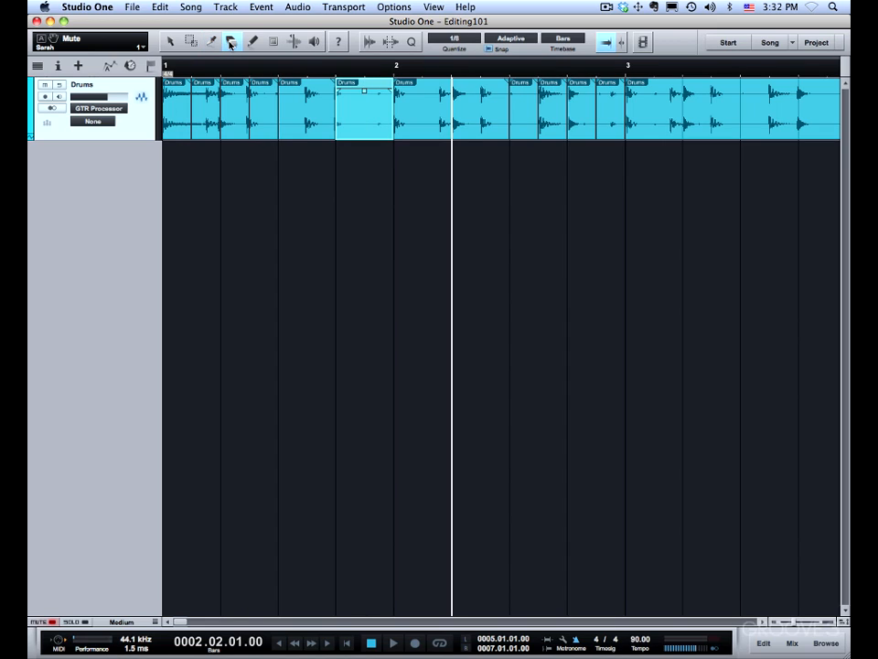
left_click(212, 123)
left_click(261, 121)
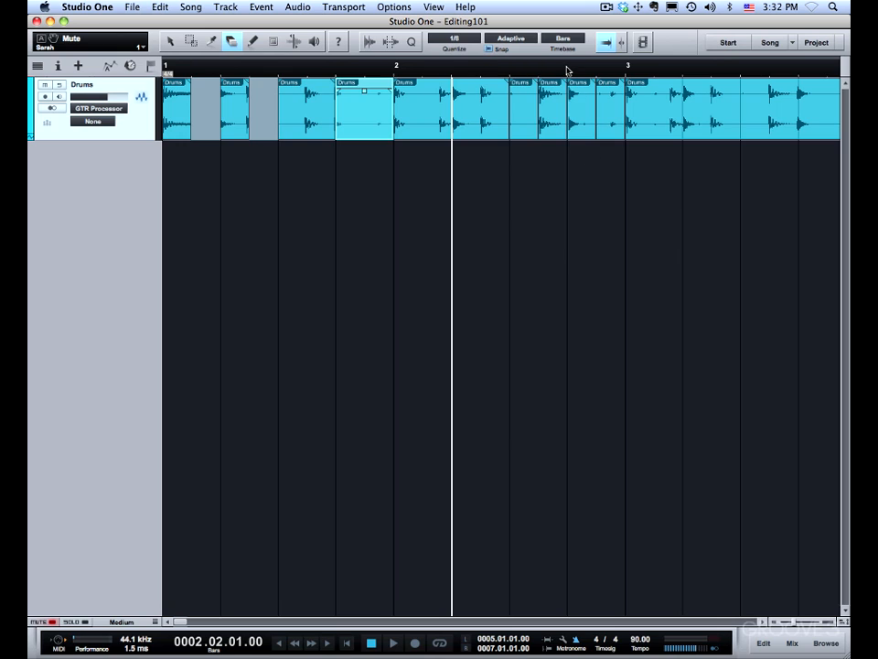
Erase every Drums clip from bar 2 onward in one sweep and undo the erasure
left_click_drag(566, 71, 565, 53)
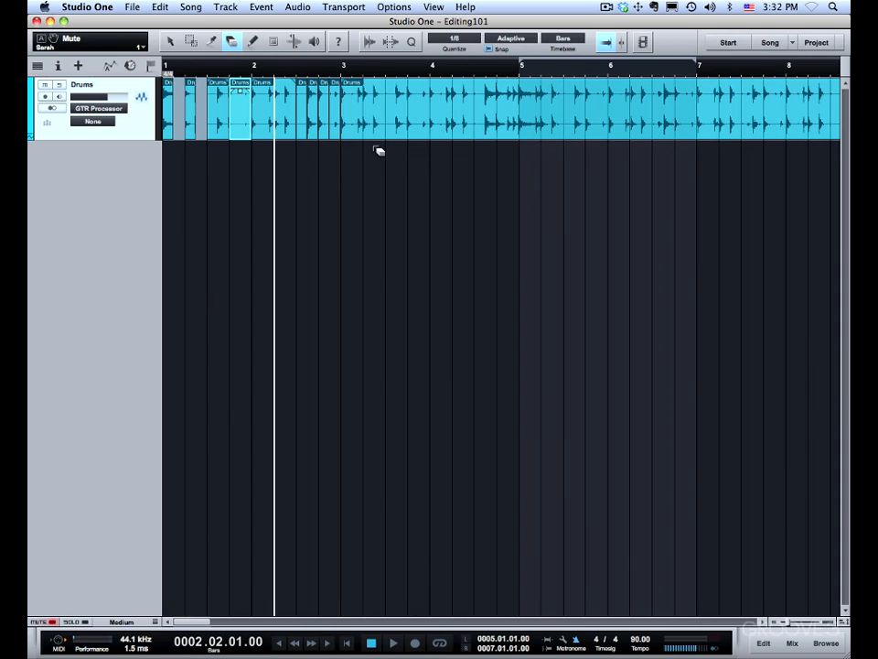
mouse_move(310, 139)
left_mouse_down()
mouse_move(355, 127)
mouse_move(276, 127)
left_mouse_up()
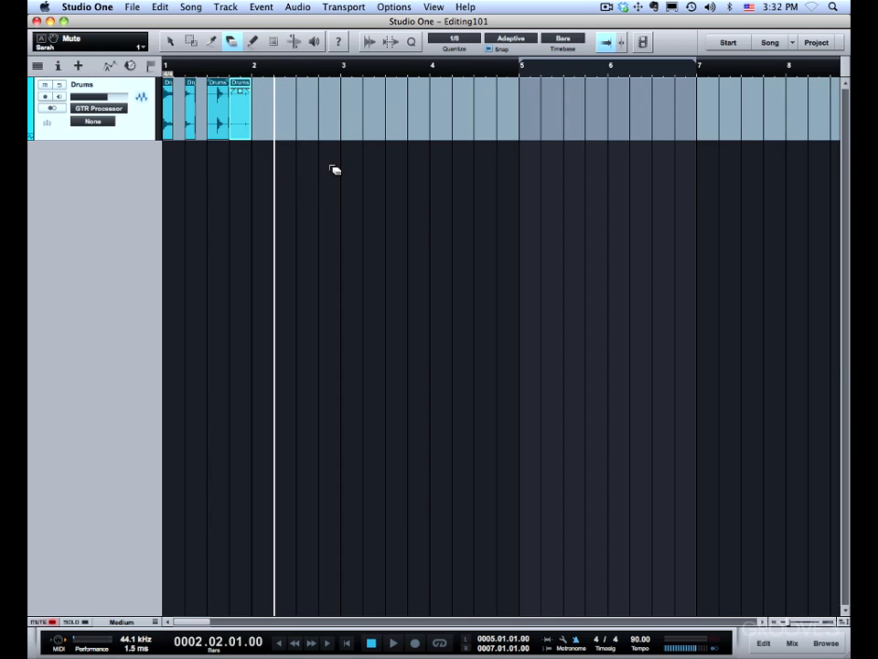
key("super+z")
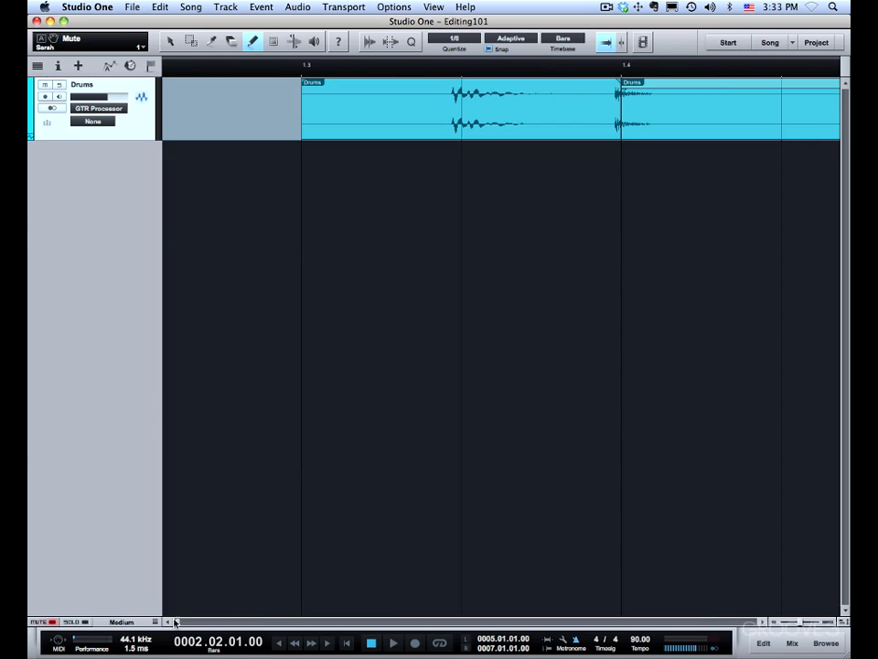
Paint an empty clip in the gap before 1.2, bounce it with the clips on both sides, and undo both edits
left_click_drag(177, 621, 170, 621)
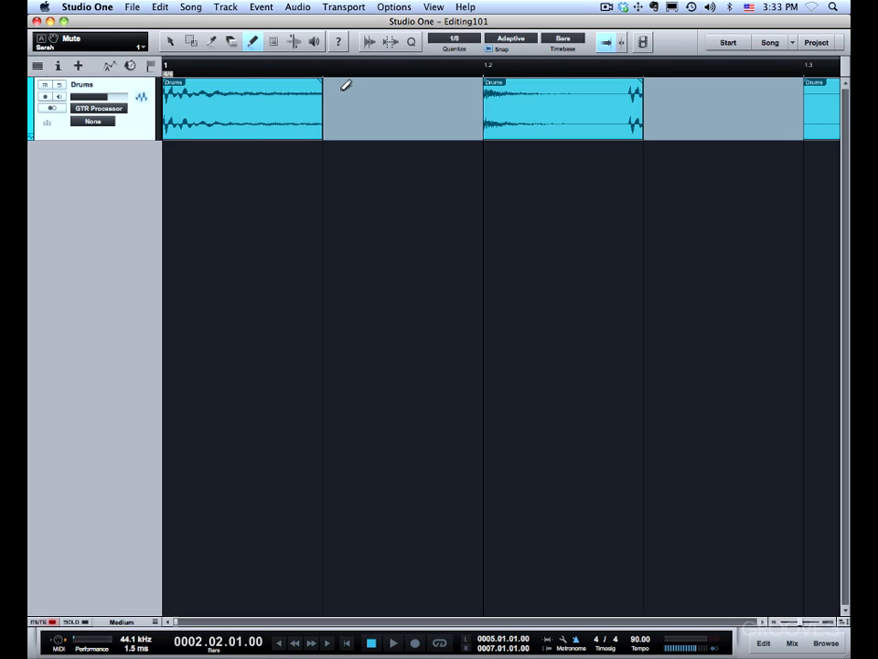
left_click_drag(366, 84, 485, 87)
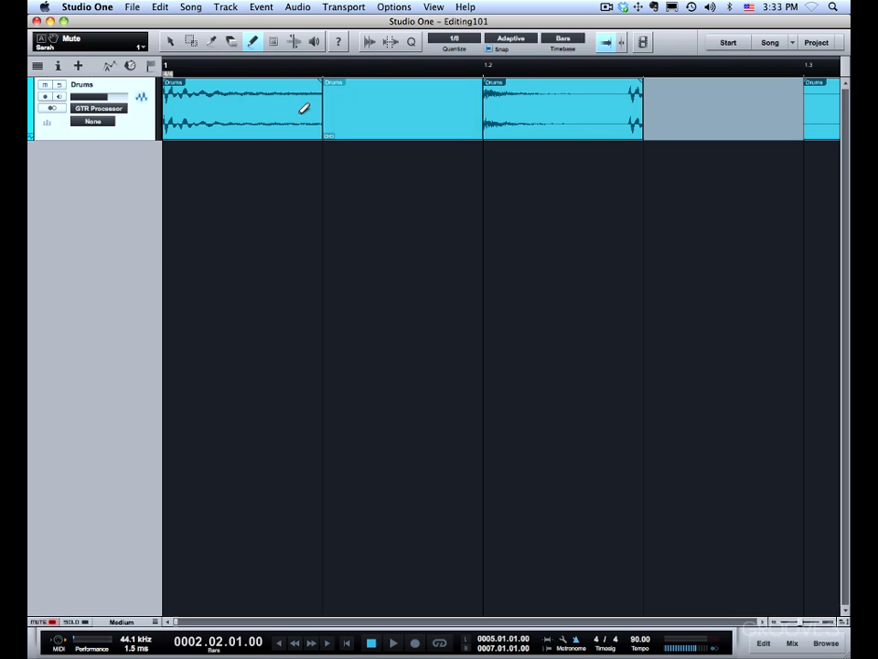
key("1")
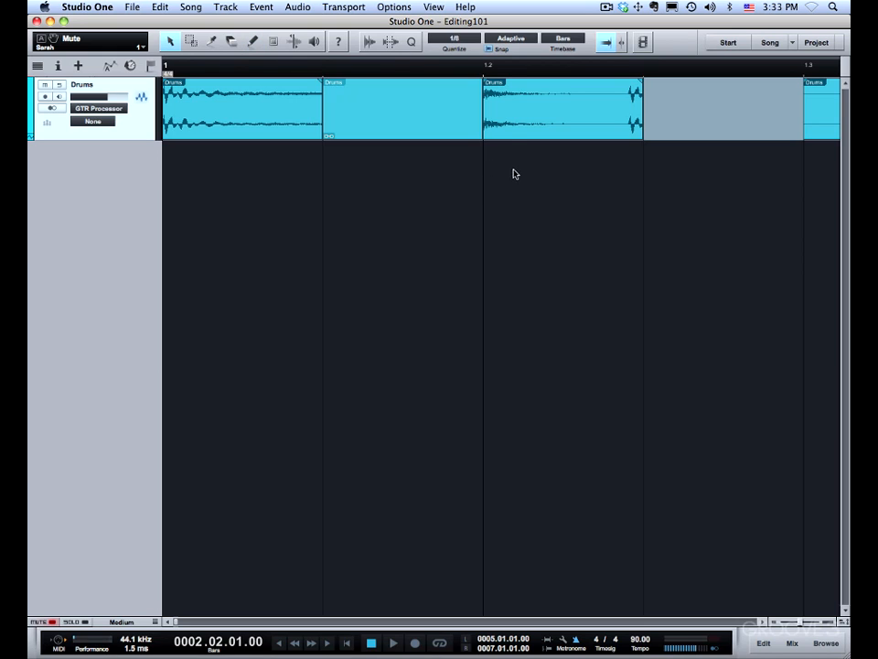
left_click_drag(513, 174, 204, 117)
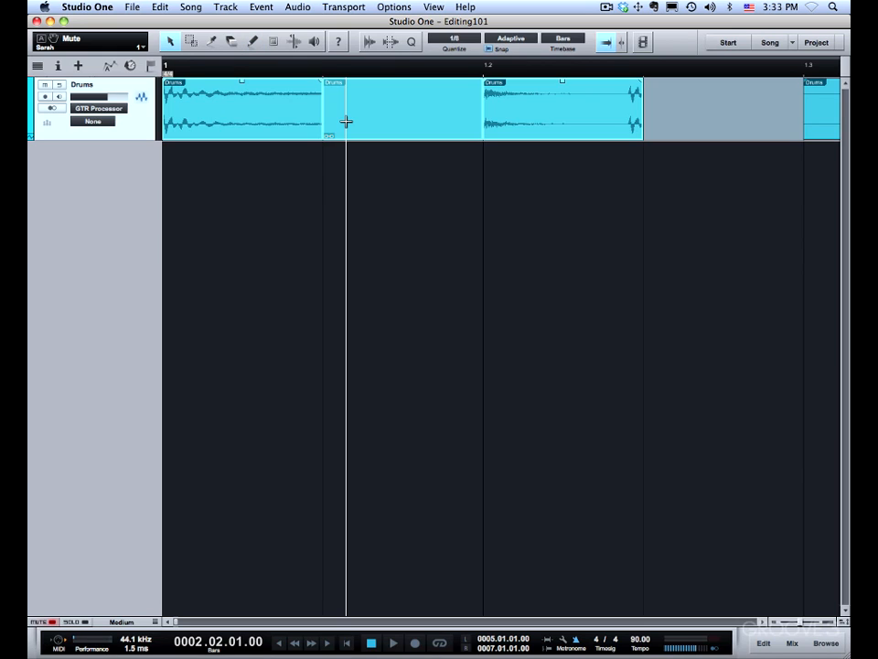
key("super+b")
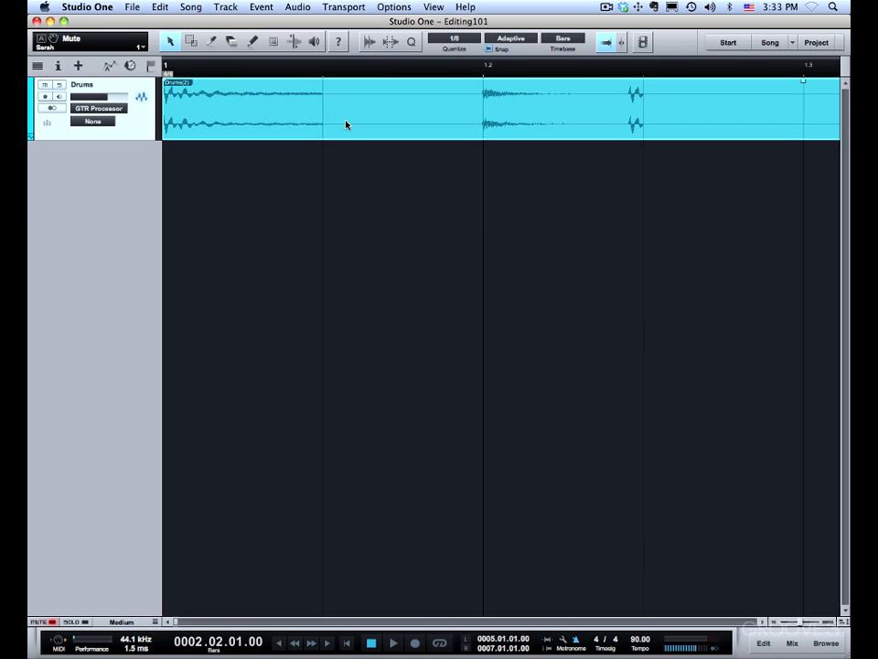
key("super+z")
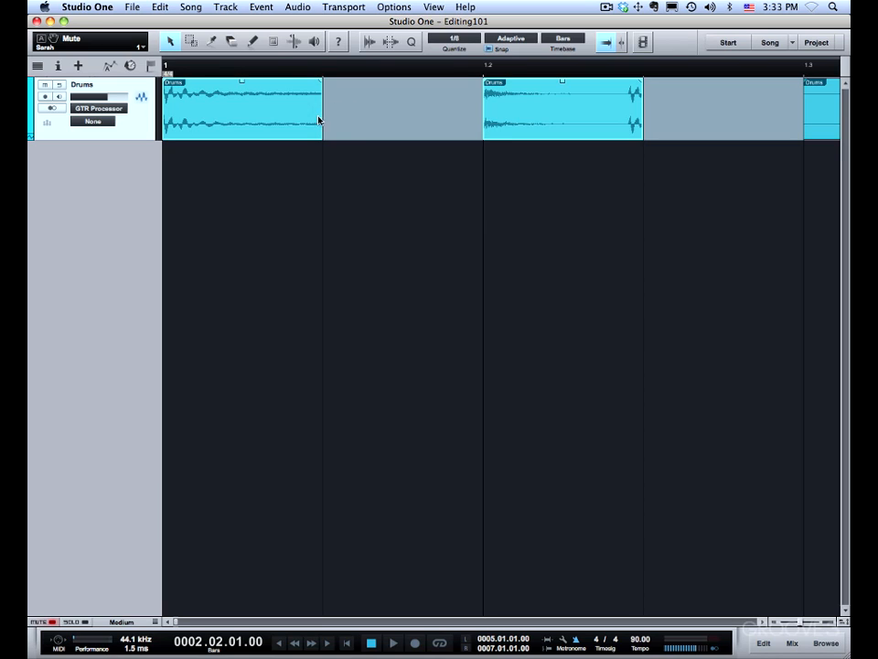
Move the two selected Drums clips at 1 and 1.2 slightly later and paint an empty clip at the start of bar 1
left_click_drag(321, 120, 402, 117)
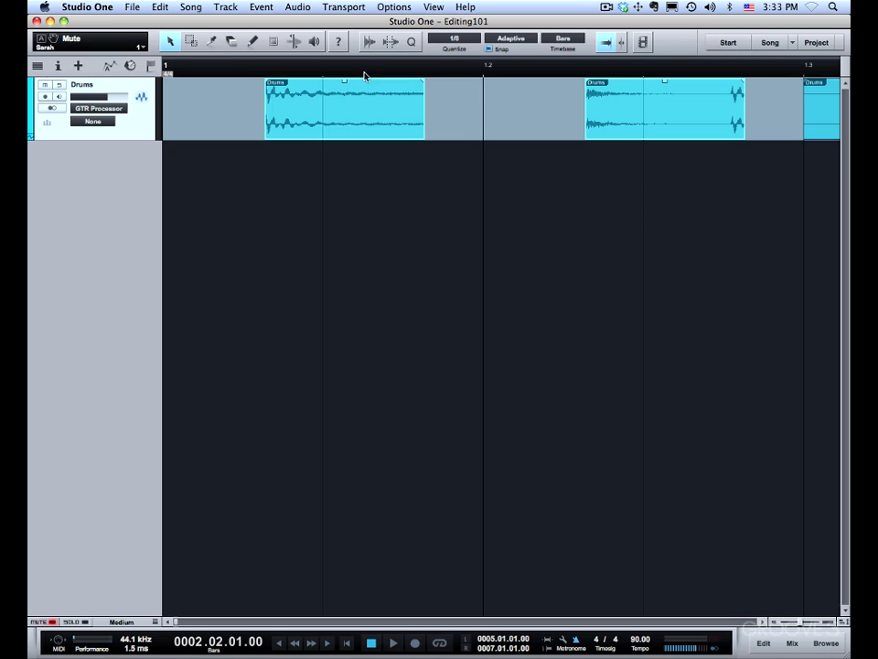
left_click(252, 42)
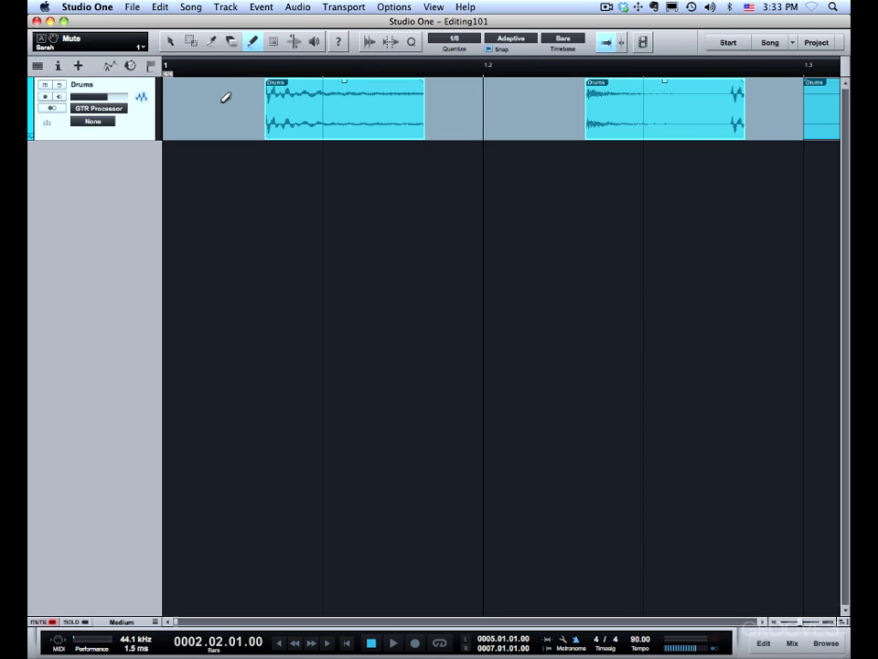
left_click_drag(225, 94, 151, 101)
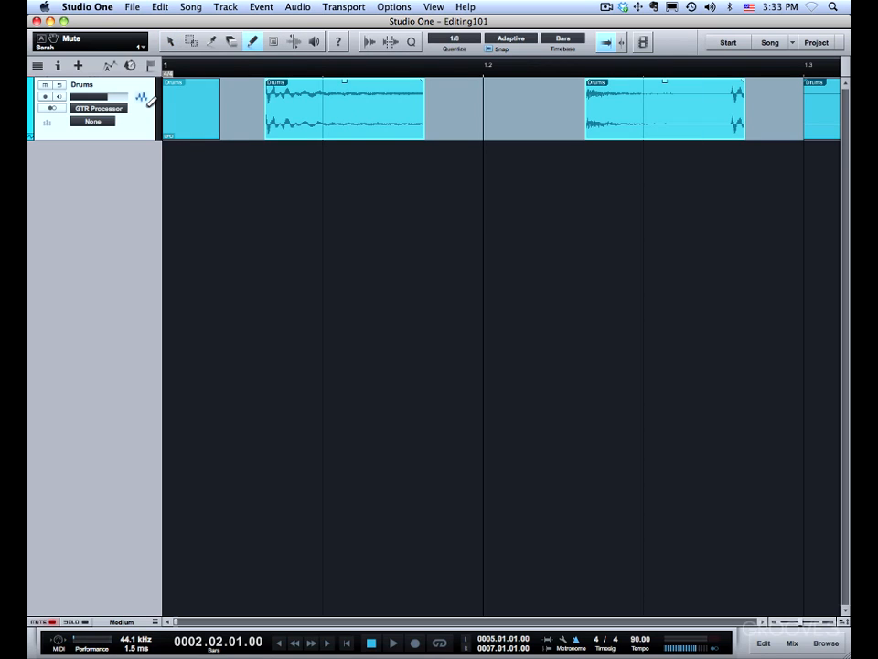
Bounce the painted clip and the Drums clips through 1.3 into one clip, and return the playhead to the song start
key("1")
left_click_drag(181, 179, 838, 117)
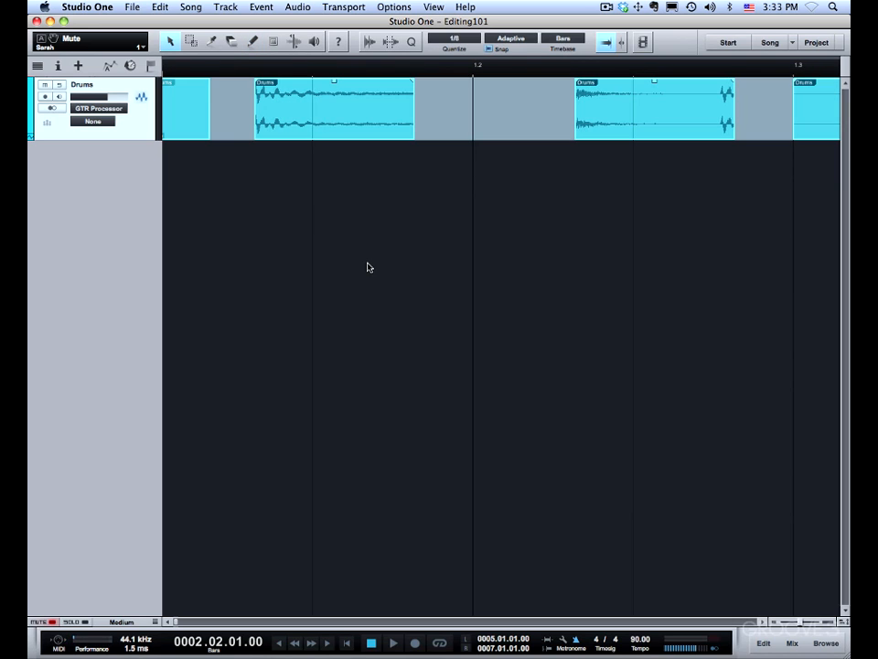
key("super+b")
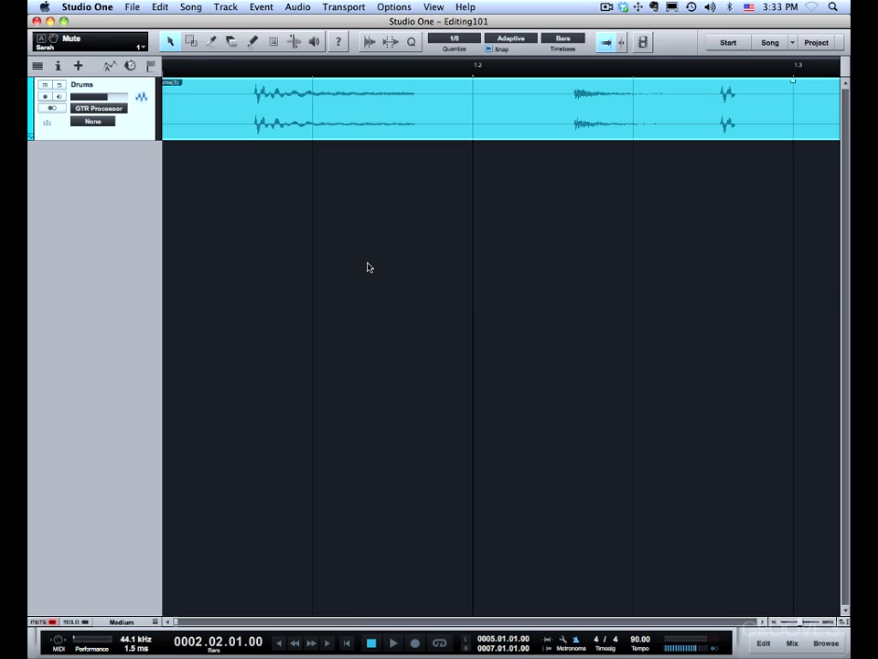
key("comma")
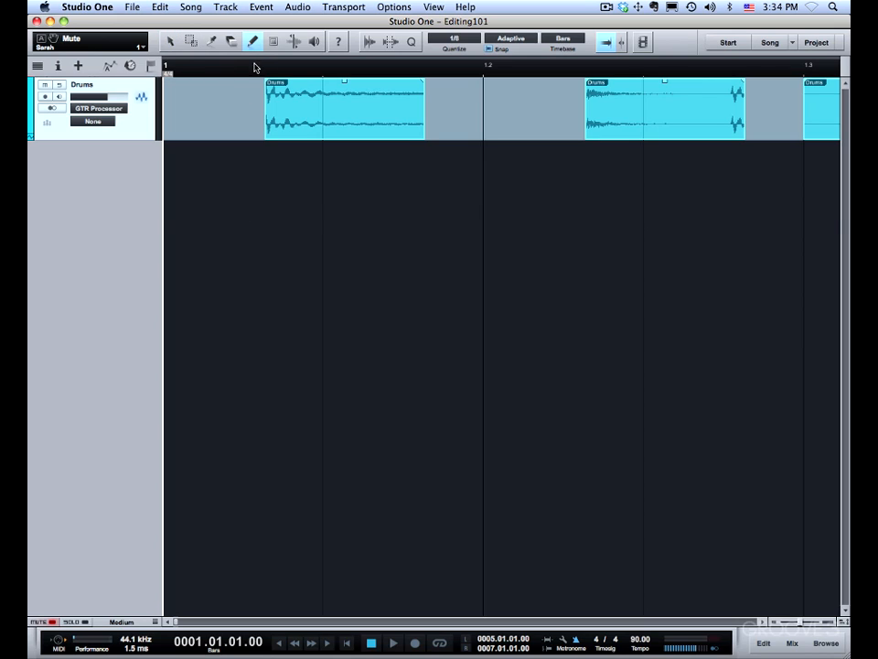
View the Paint tool's available shapes, from Freehand and Line to Transform
left_click(252, 46)
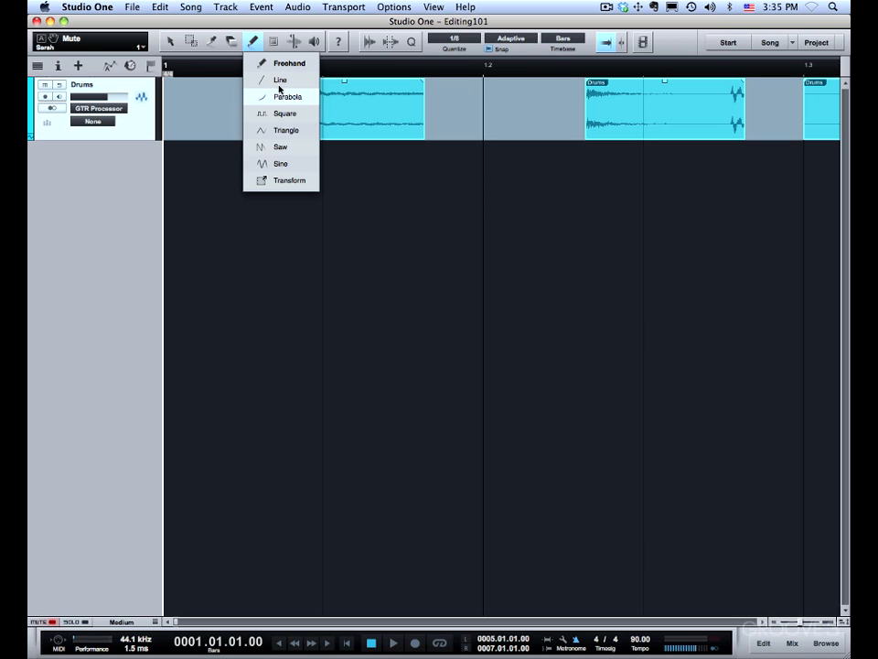
left_click(280, 79)
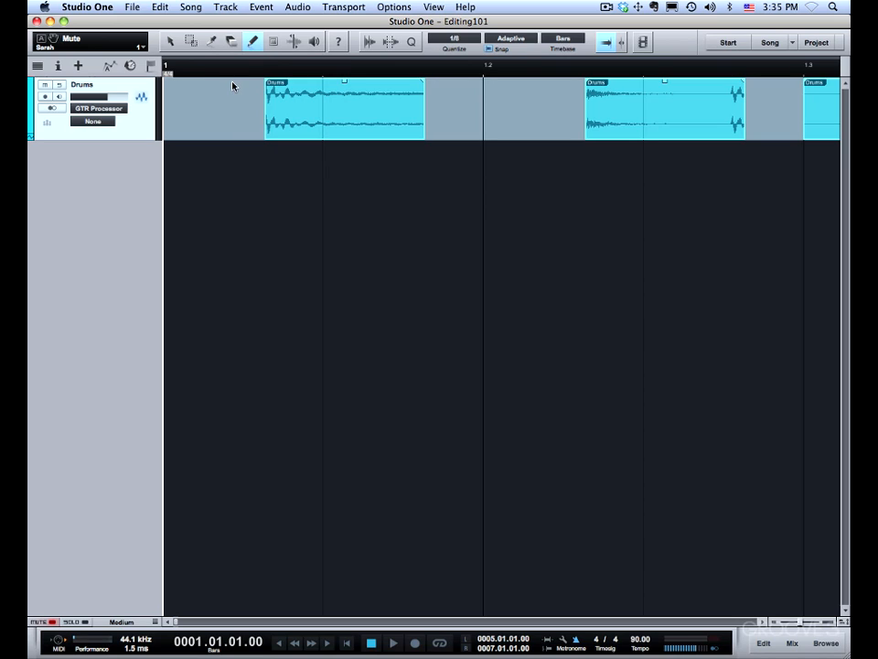
Mute all the selected Drums clips in the first bar with the Mute tool, and unmute them again
left_click(273, 42)
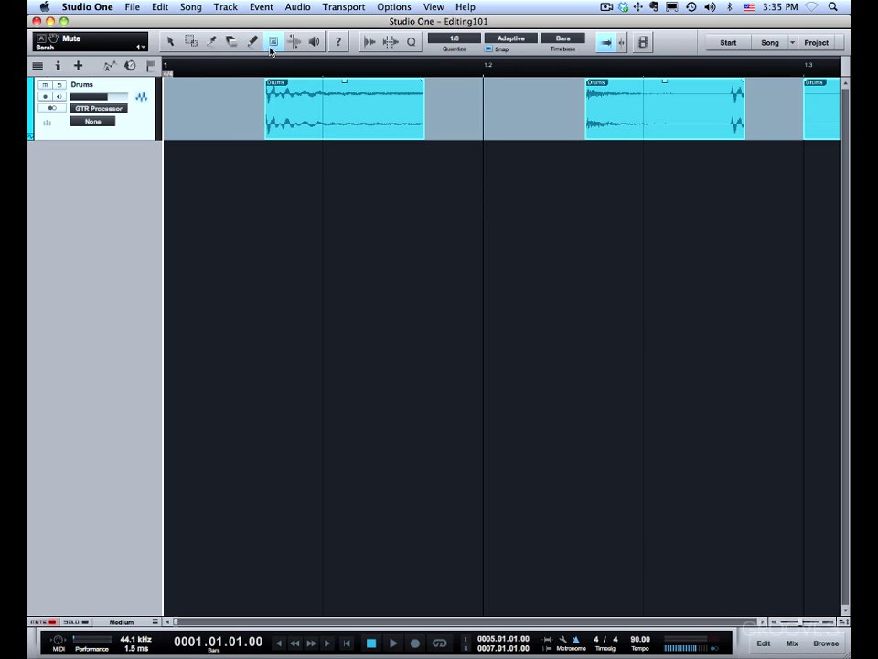
left_click(310, 123)
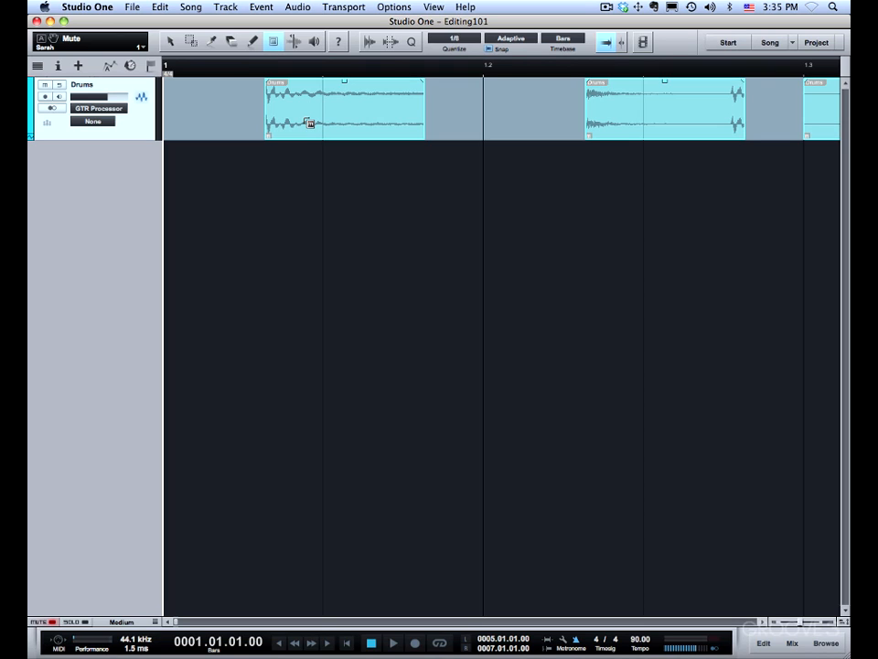
left_click(520, 117)
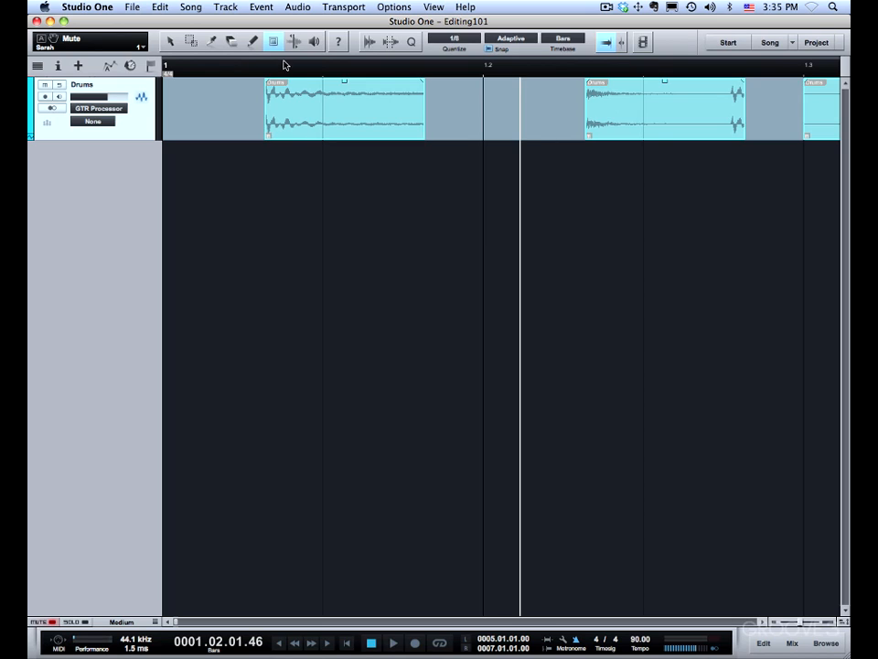
left_click_drag(285, 65, 257, 148)
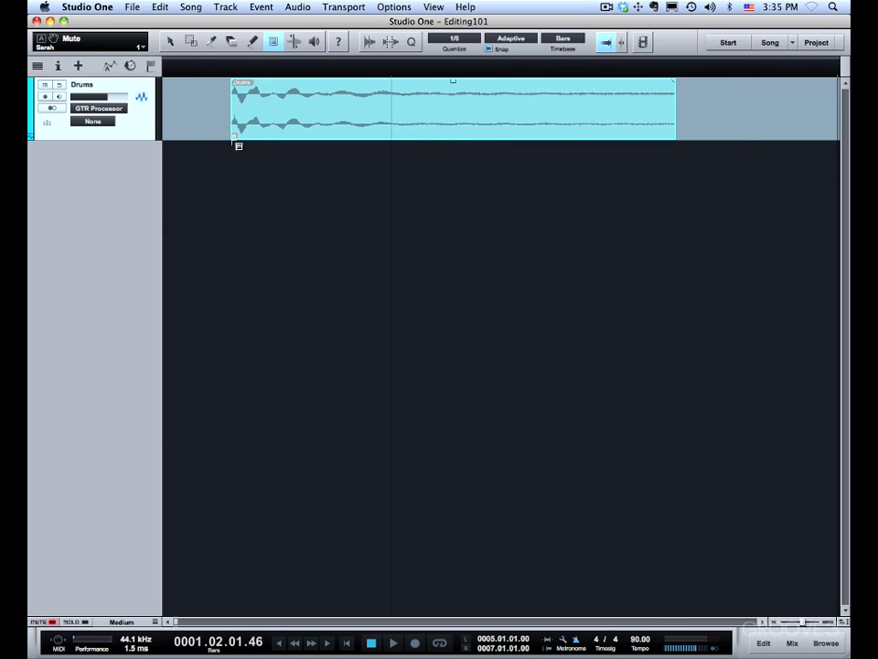
left_click(283, 107)
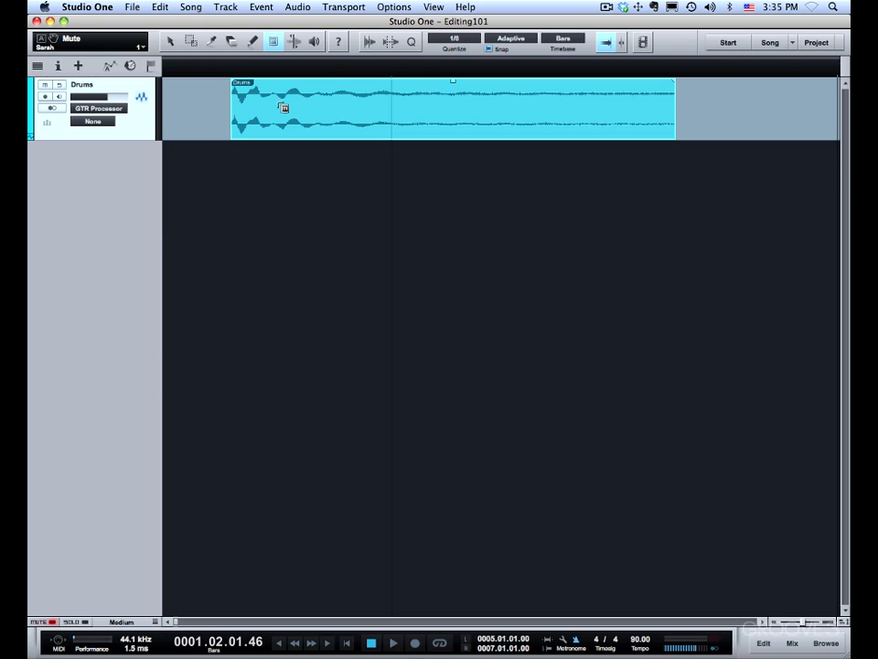
Mute the Drums clips from 1.2 through 1.4 in one sweep, unmute the two clips before 1.4, and mute the first clip
left_click_drag(291, 68, 294, 42)
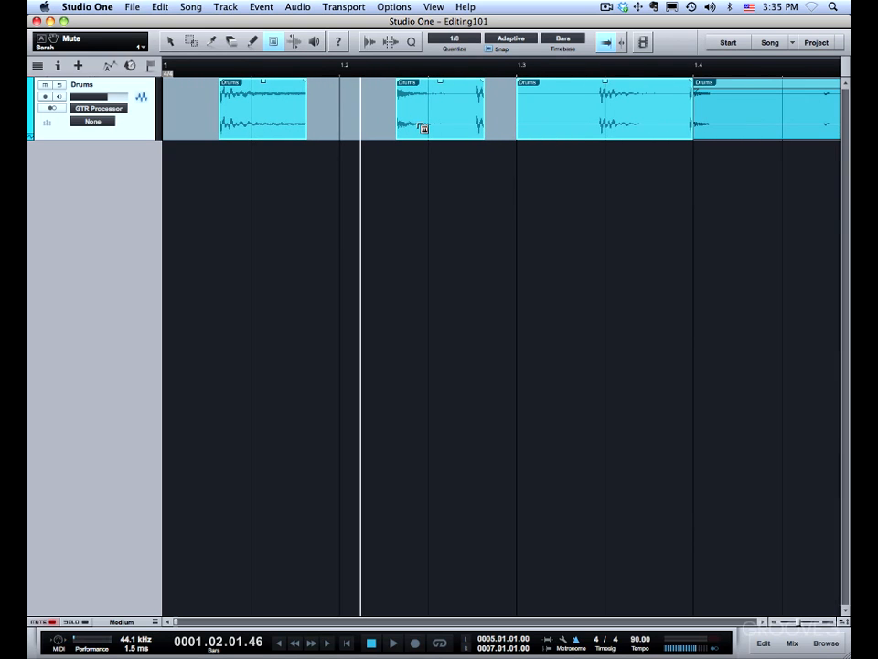
left_click_drag(418, 127, 734, 106)
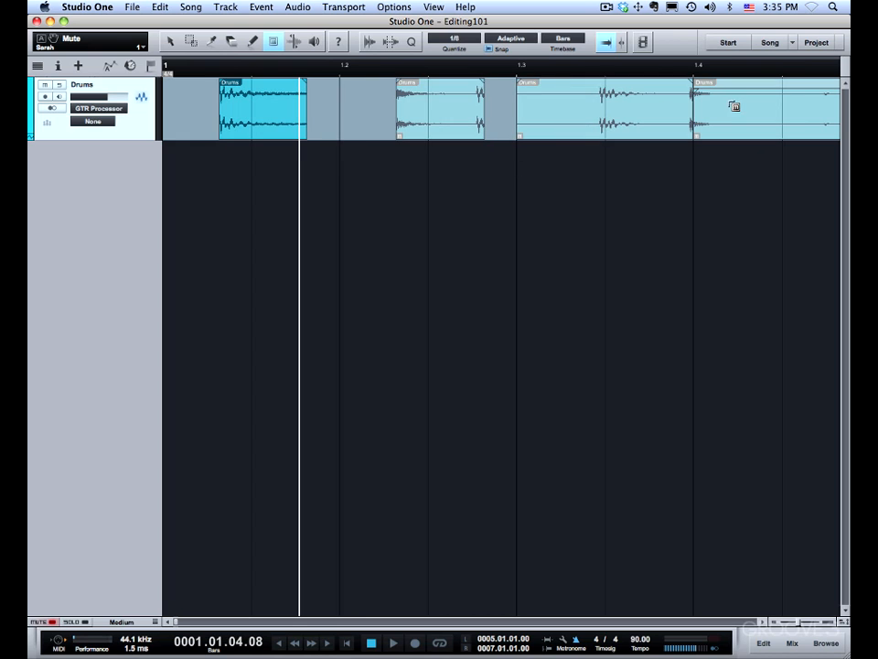
left_click(535, 121)
left_click(425, 122)
left_click(285, 111)
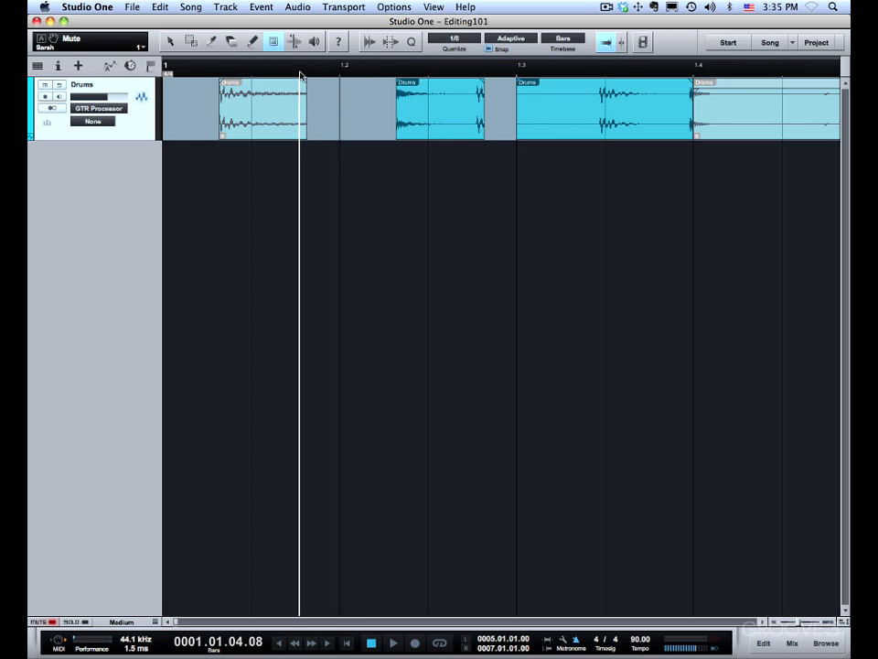
Sweep the Mute tool from the clip at 1.3 into bar 2, muting the 1.3 clip and unmuting the next two
left_click_drag(301, 76, 321, 56)
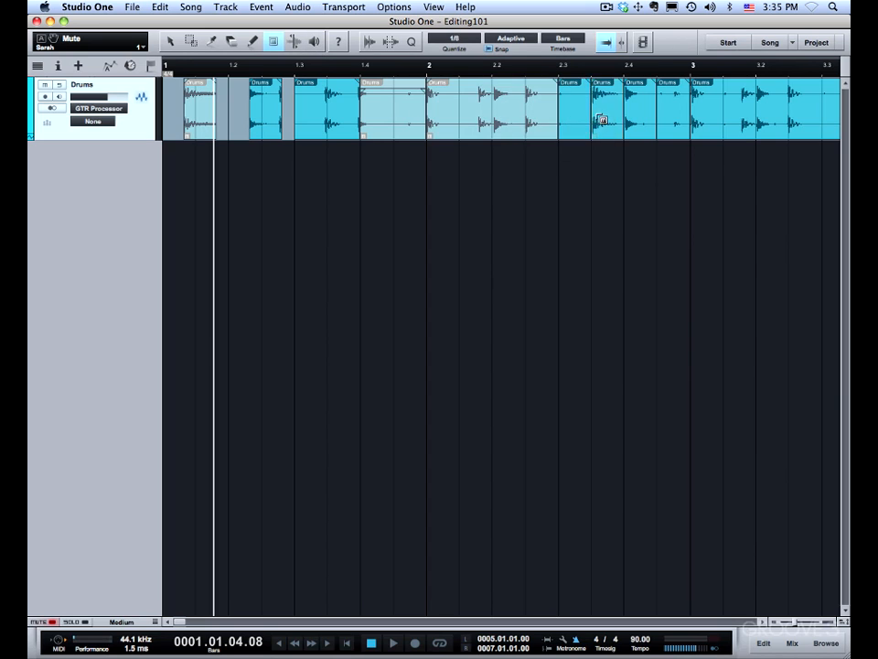
left_click_drag(298, 119, 495, 118)
left_click_drag(408, 153, 651, 151)
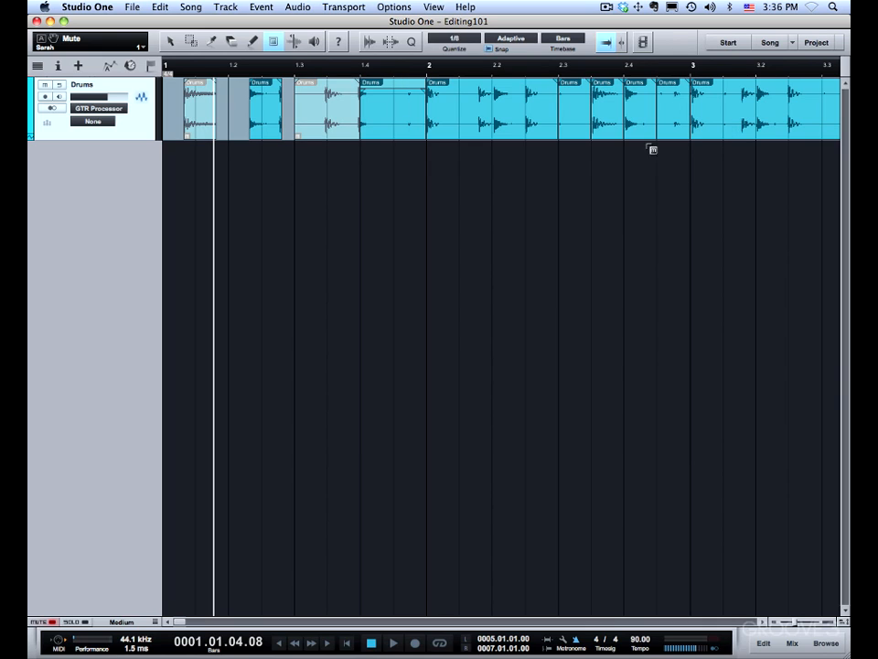
Activate the Bend tool and undo the mute changes, clip moves, erasures and volume reduction on the Drums track
left_click(294, 44)
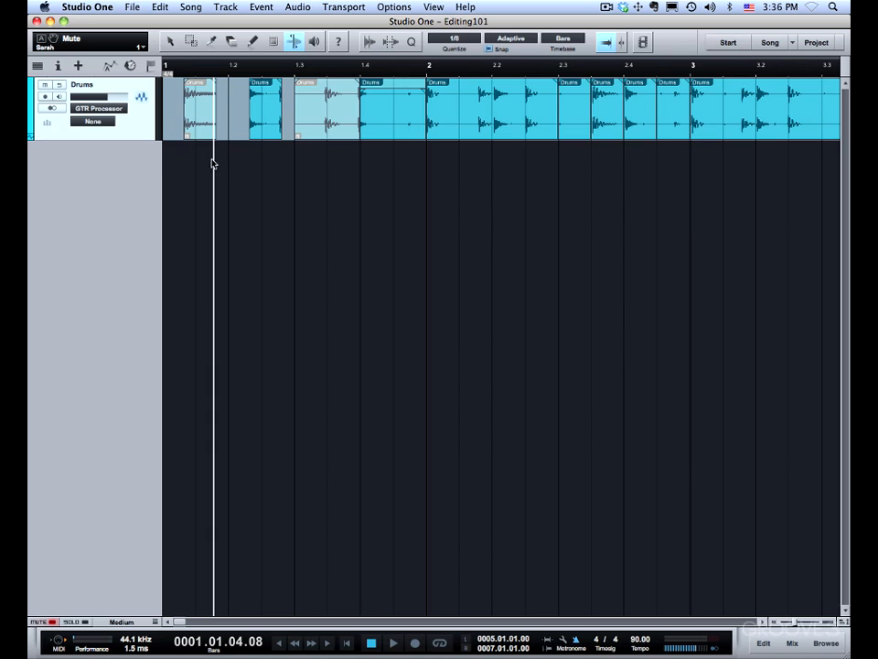
key("super+z")
key("super+z")
key("super+z")
key("super+z")
key("super+z")
key("super+z")
key("super+z")
key("super+z")
key("super+z")
key("super+z")
key("super+z")
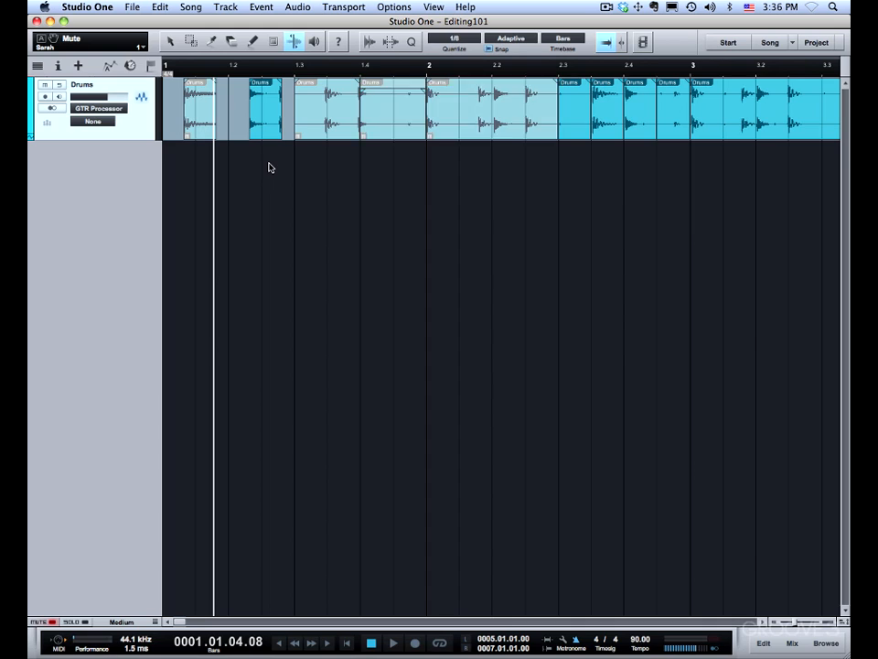
key("super+z")
key("super+z")
key("super+z")
key("super+z")
key("super+z")
key("super+z")
key("super+z")
key("super+z")
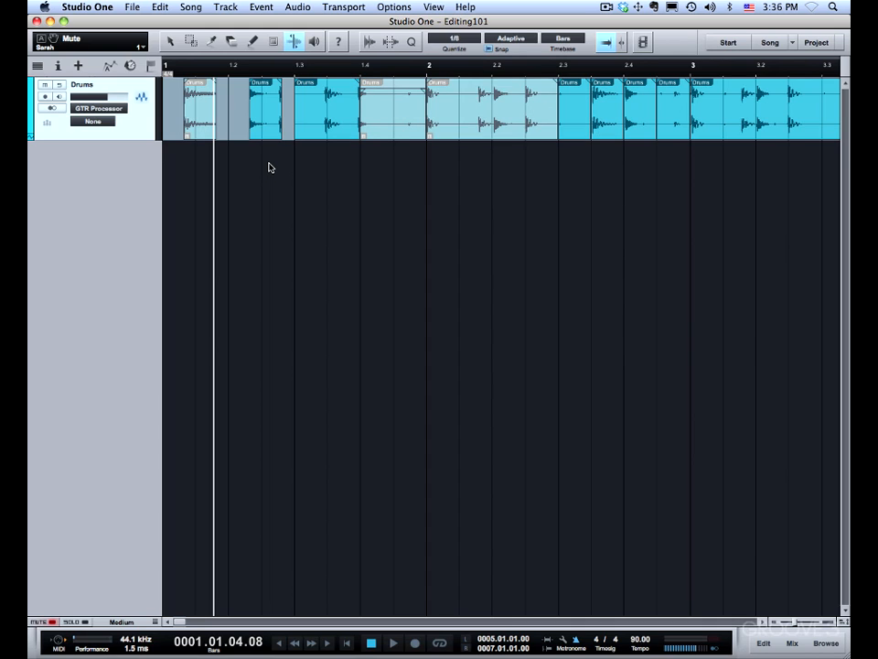
key("super+z")
key("super+z")
key("super+z")
key("super+z")
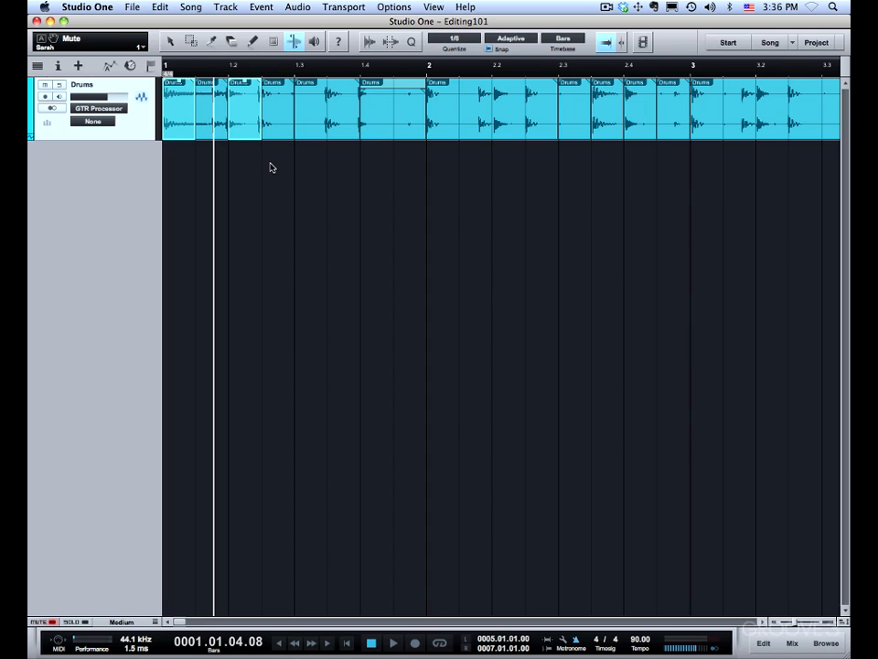
Audition the first-bar Drums clips solo from several points with the Listen tool
left_click(314, 41)
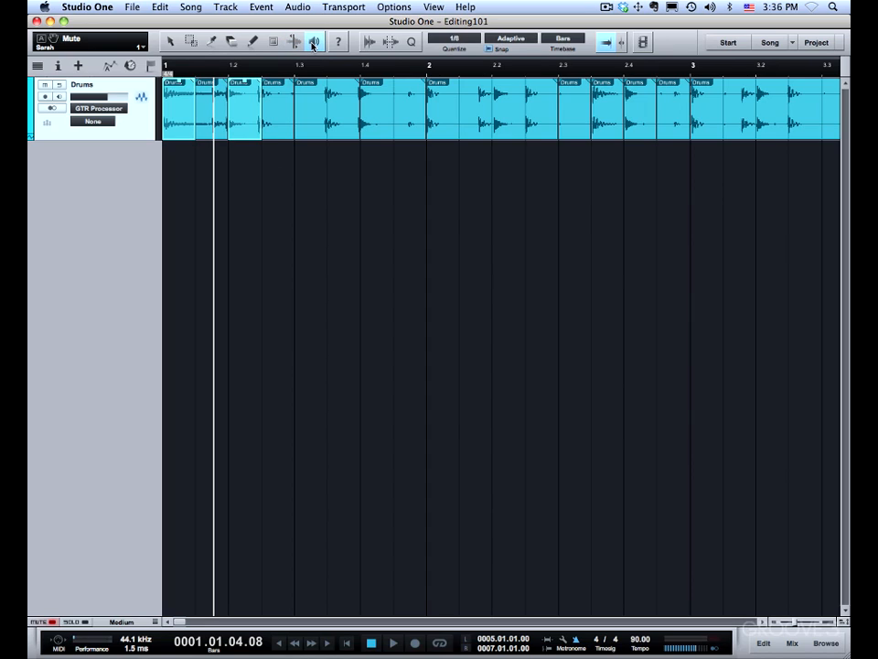
left_click(327, 107)
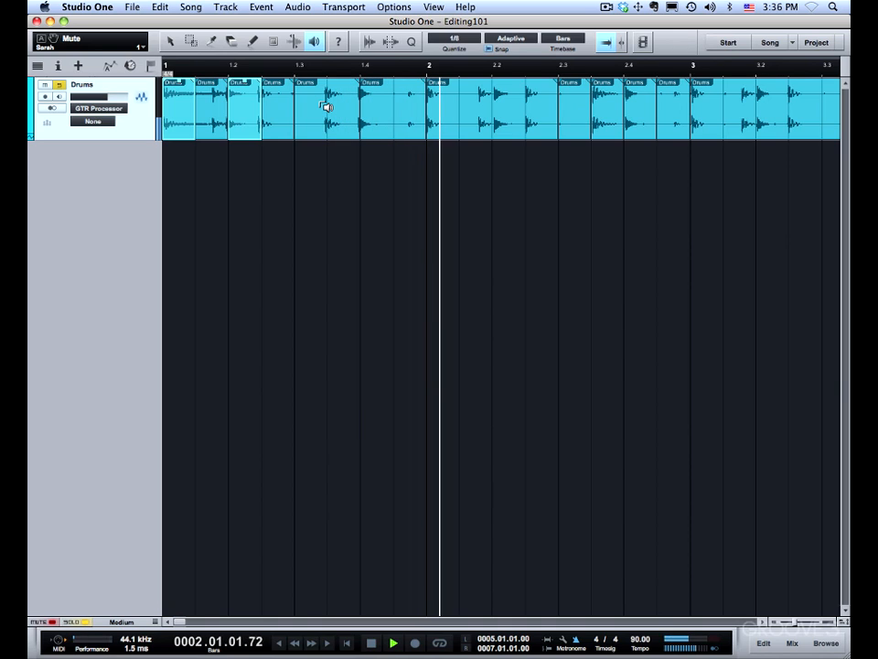
left_click(278, 99)
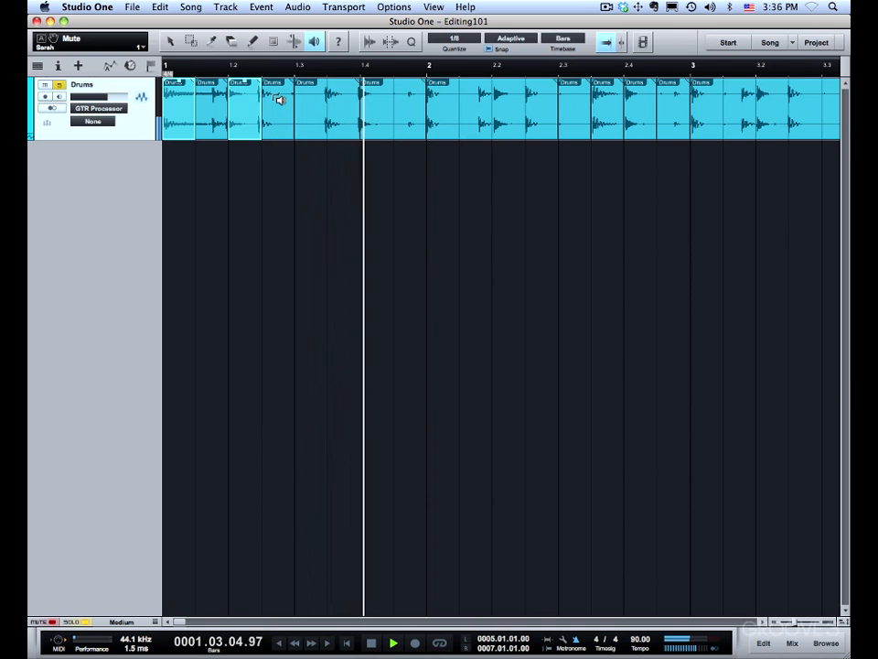
left_click(264, 101)
left_click(206, 100)
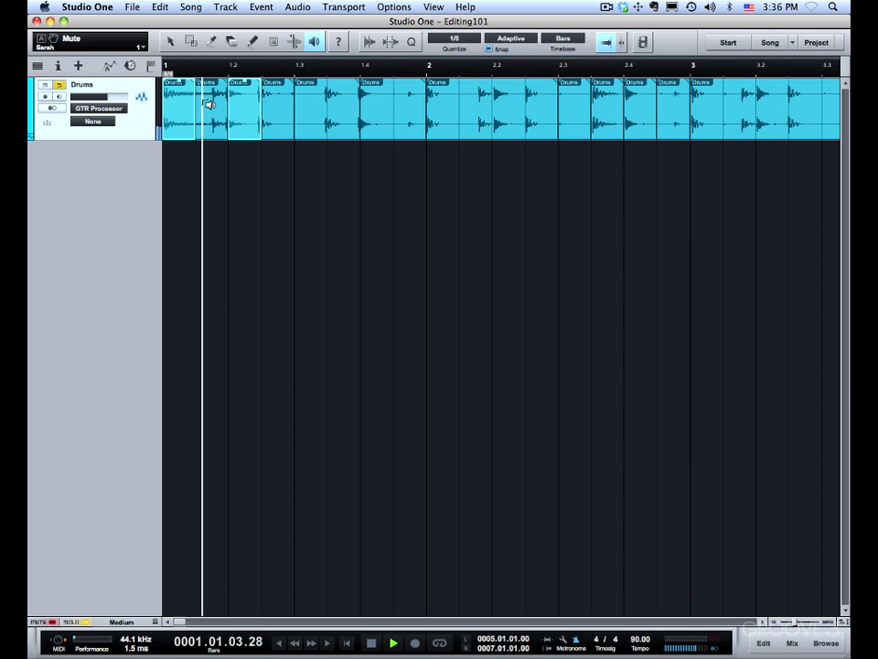
left_click(380, 108)
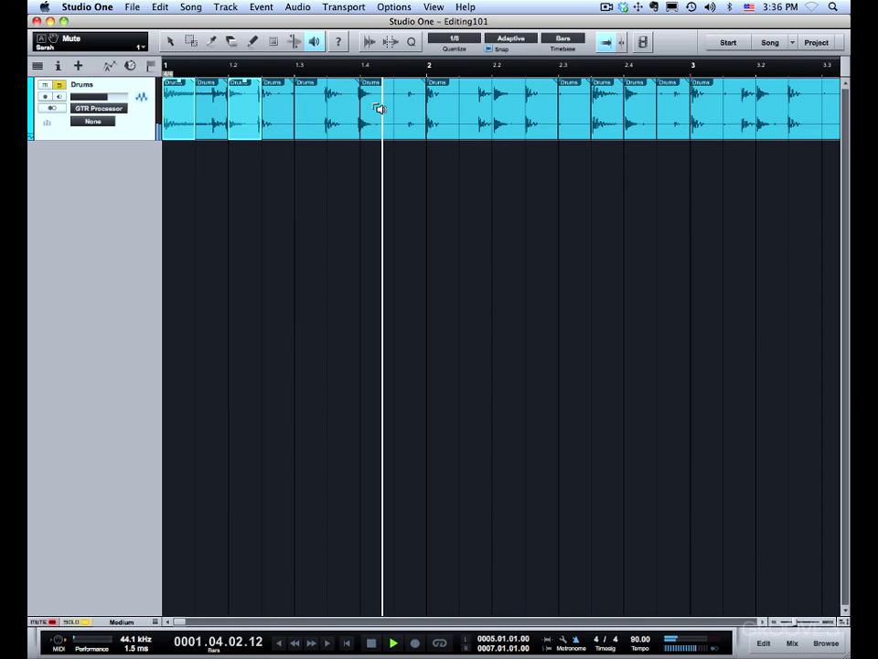
Audition the Drums clips solo at points across bar 2 and back to the middle of beat 1.3
left_click(447, 110)
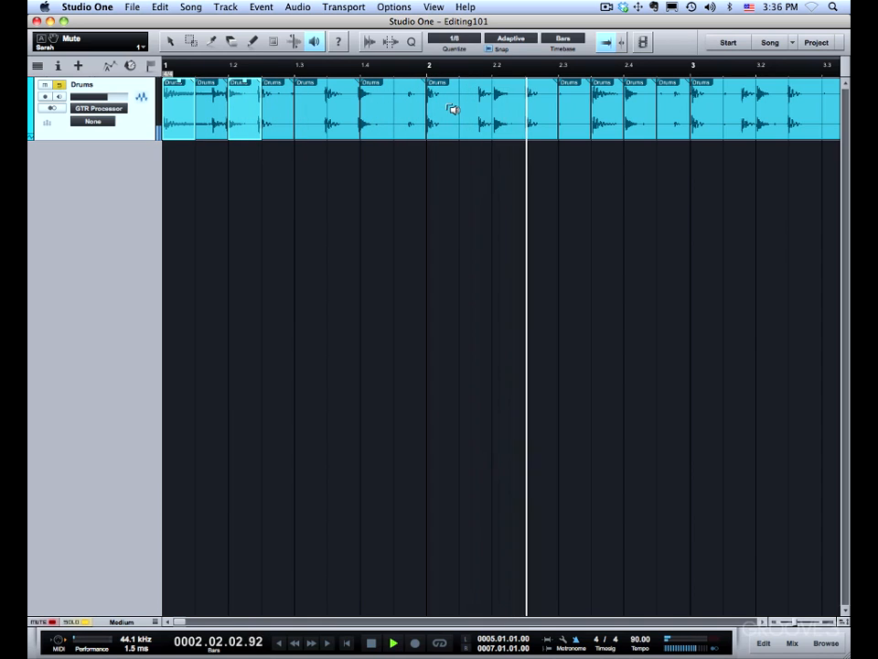
left_click(492, 110)
left_click(570, 113)
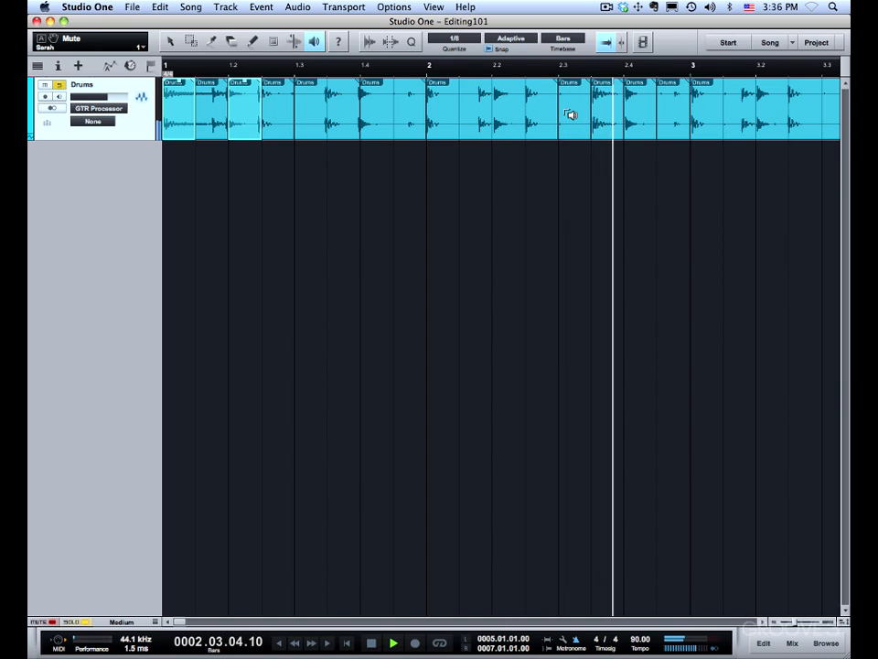
left_click(514, 113)
left_click(463, 110)
left_click(422, 111)
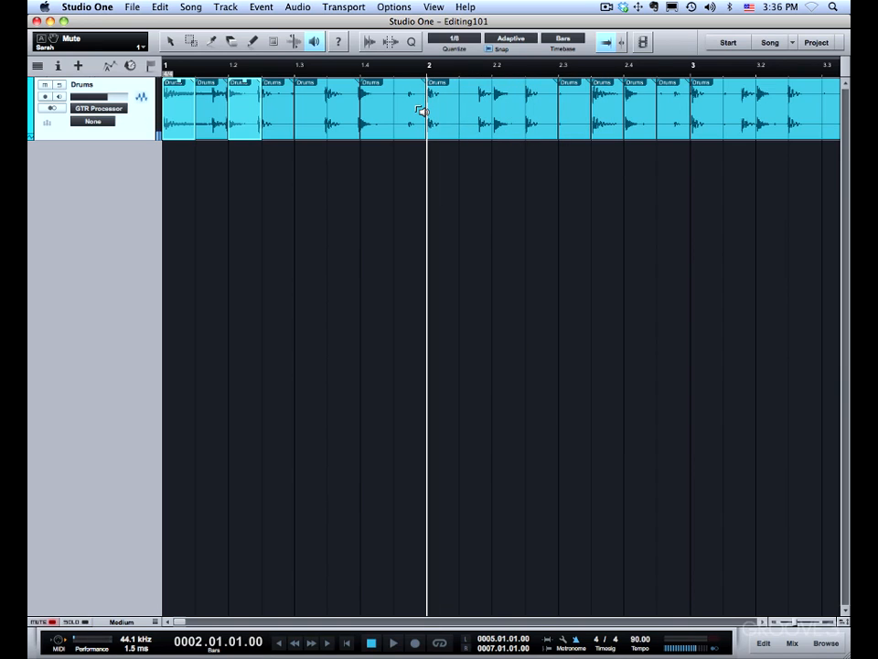
left_click(394, 111)
left_click(352, 110)
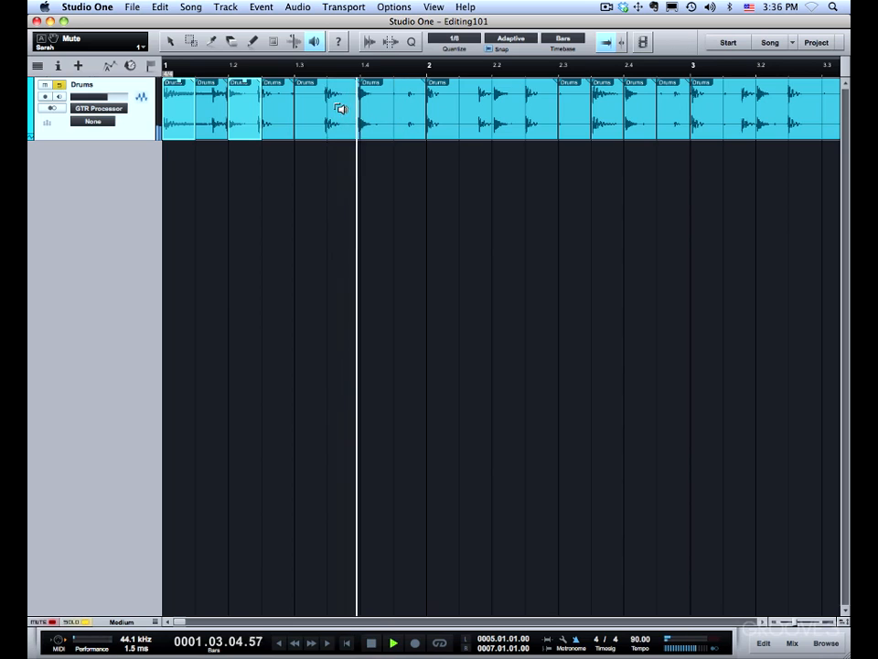
left_click(331, 106)
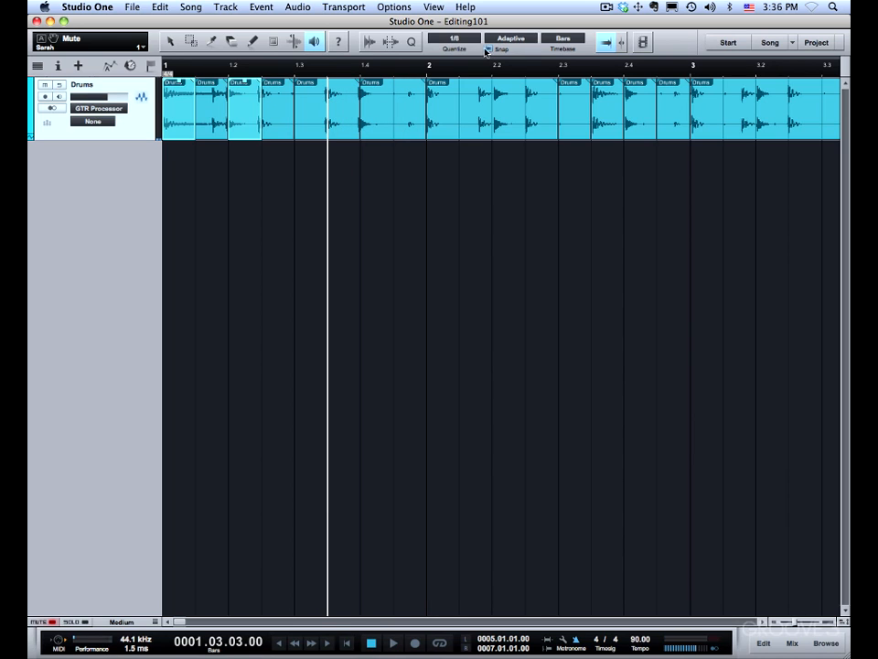
Turn off Snap and repeatedly audition the drum hit just before 2.2 with the Listen tool
left_click_drag(486, 67, 480, 110)
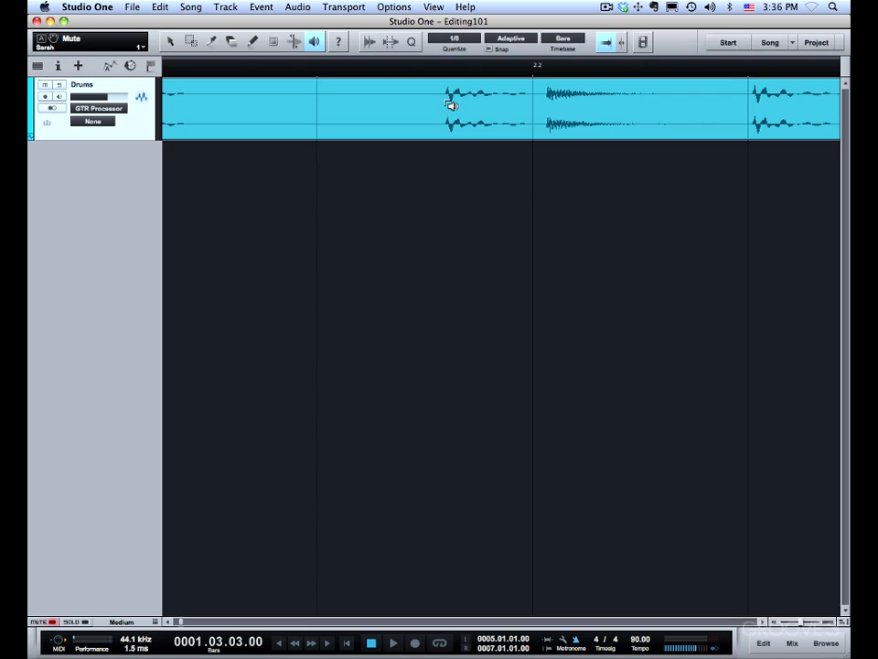
left_click(448, 104)
left_click(449, 105)
left_click(449, 104)
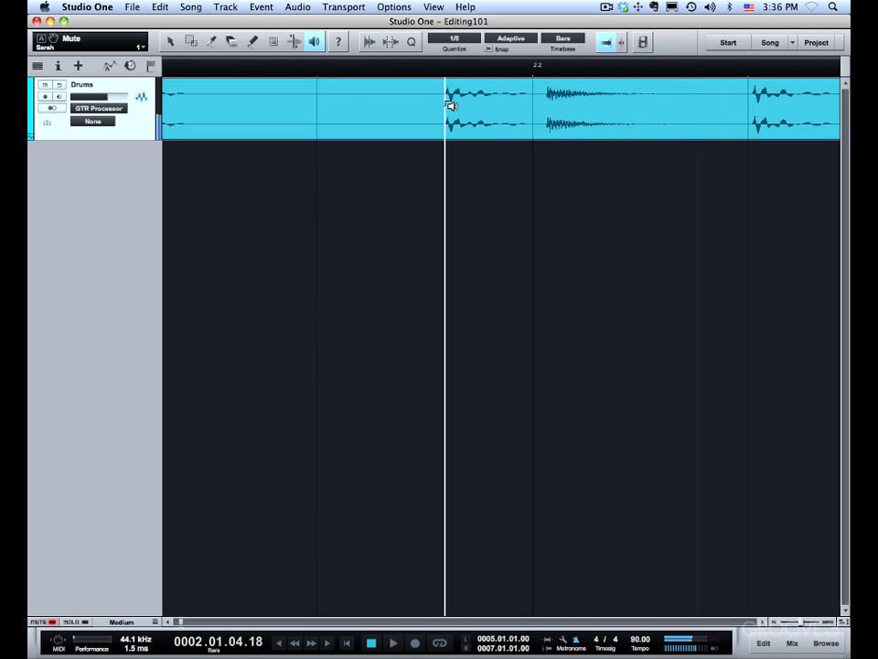
left_click(448, 105)
left_click(448, 105)
left_click_drag(445, 67, 440, 35)
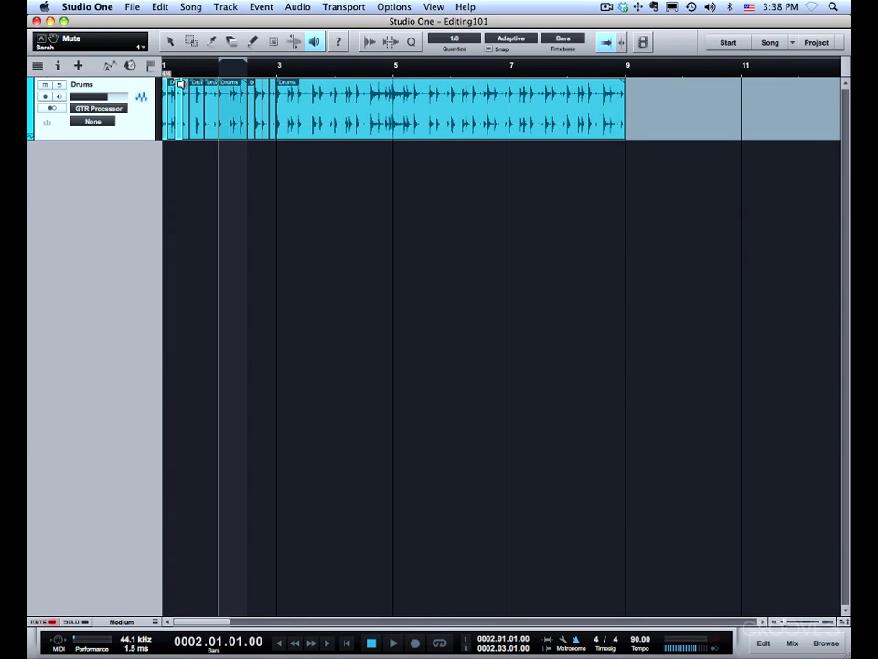
Show the Listen tool's modifier help and play the short Drums clip at beat 2.4 solo in a loop
left_click(338, 42)
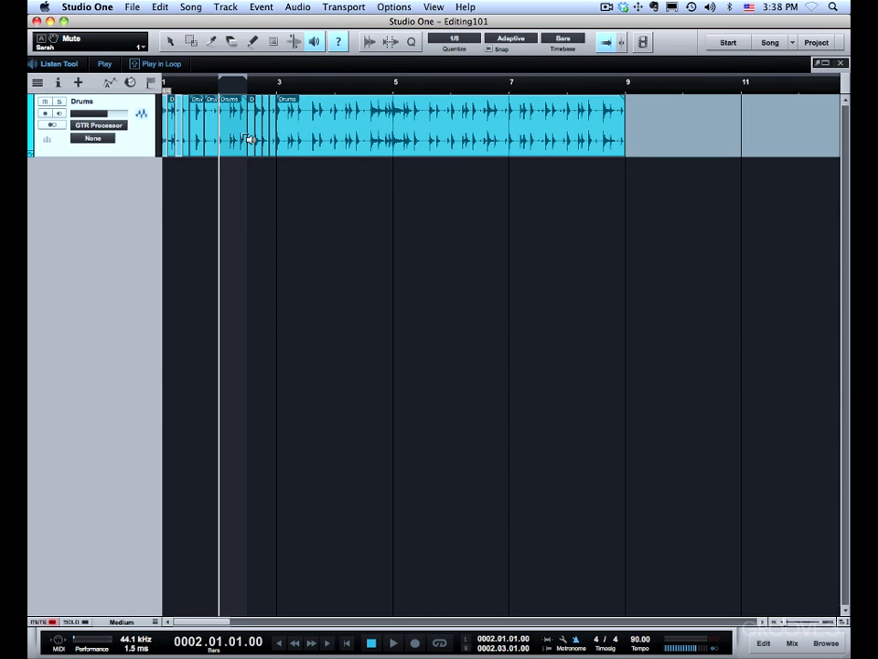
left_click_drag(257, 88, 269, 143)
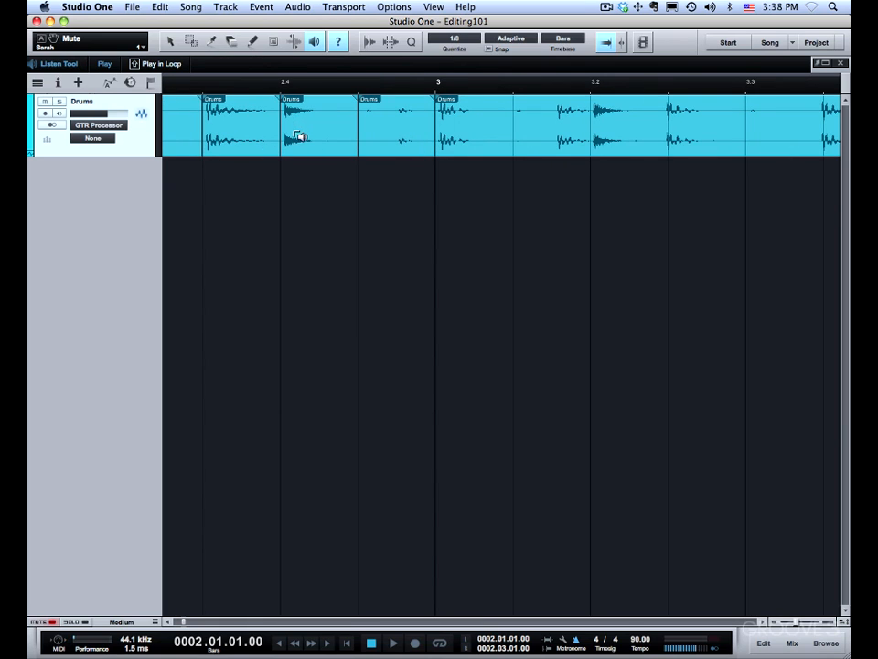
left_click(300, 139)
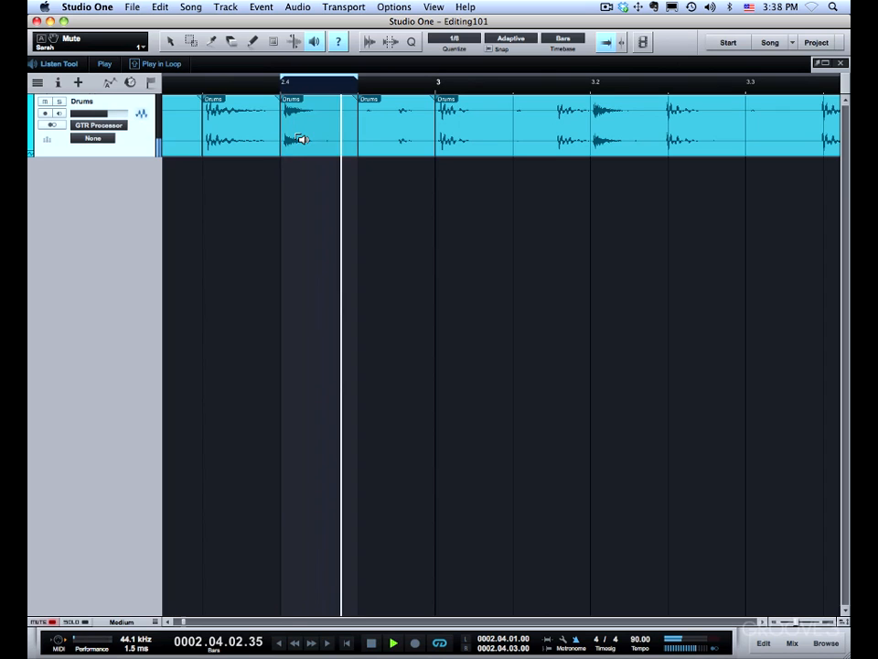
Audition the long Drums clip from bar 3 to bar 9 in a loop, then loop the short clip at beat 1.3
left_click_drag(300, 139, 448, 147)
left_click(451, 146, "shift")
left_click(604, 149, "shift")
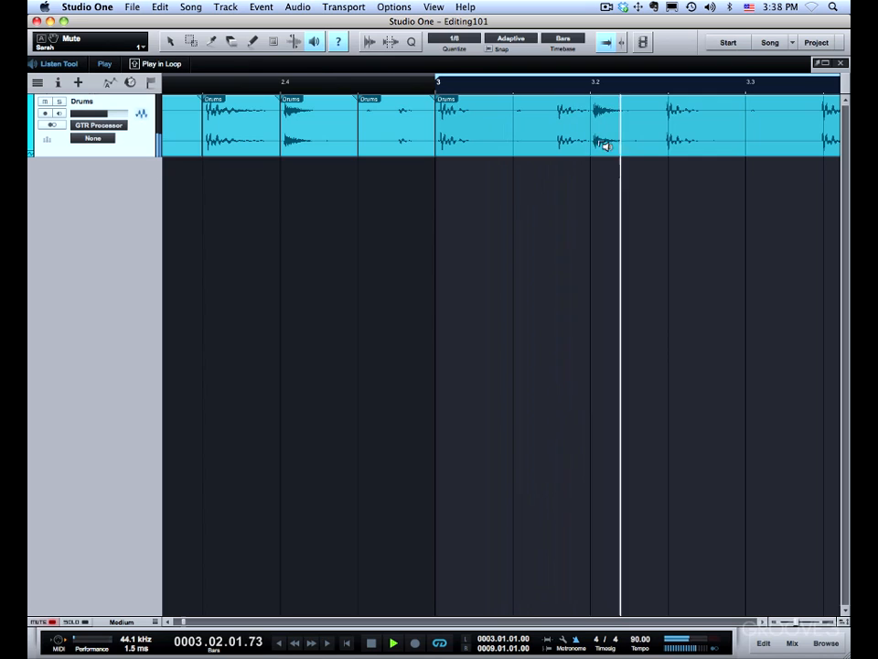
left_click_drag(536, 73, 511, 37)
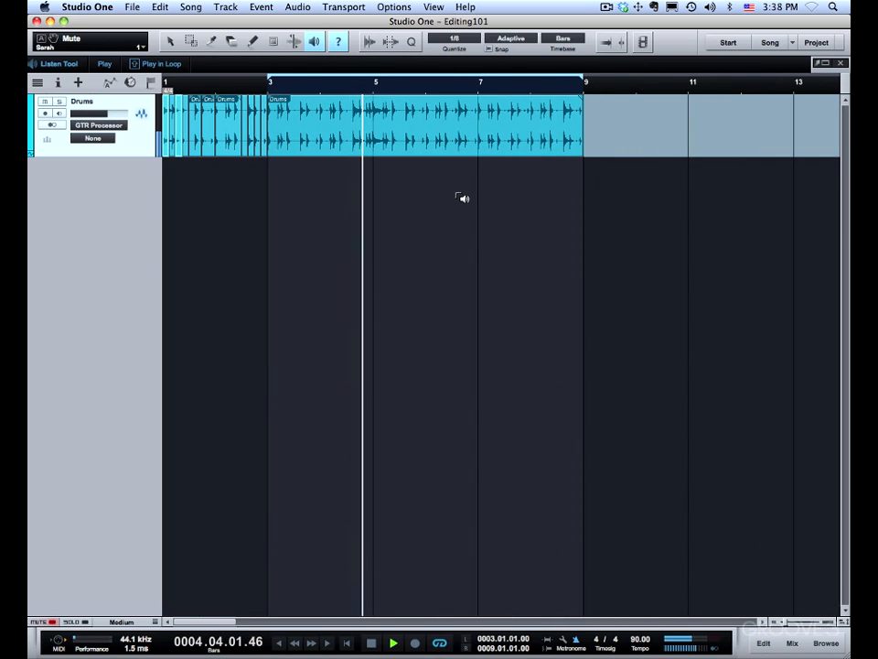
key("space")
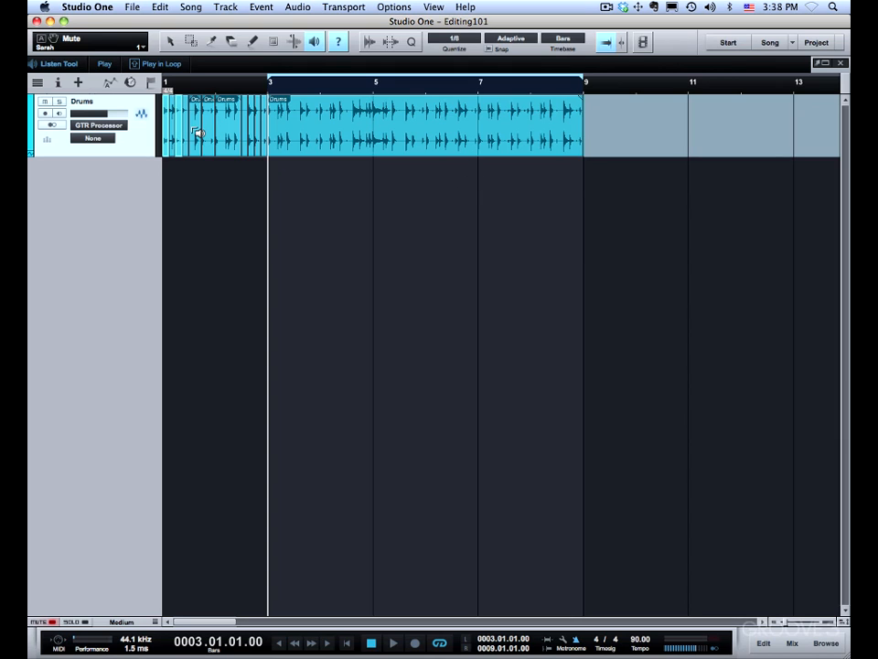
left_click(202, 132)
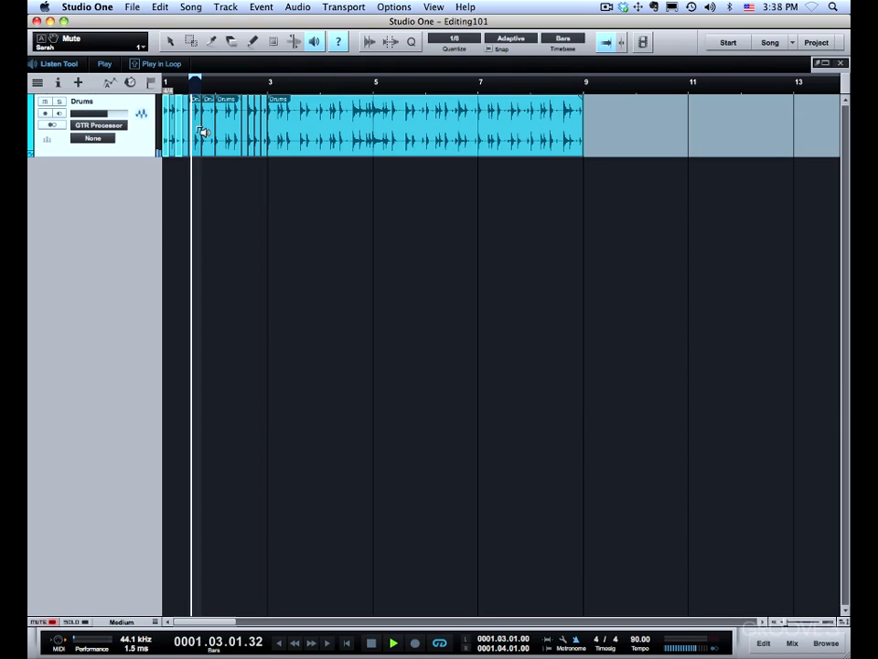